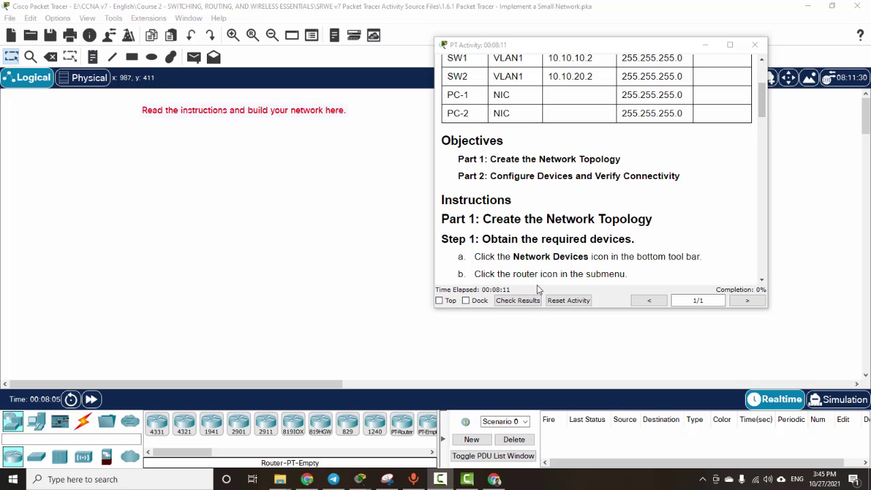
Step: Read the activity objectives and scroll to the Step 1 device instructions
scroll(545, 252, up, 1)
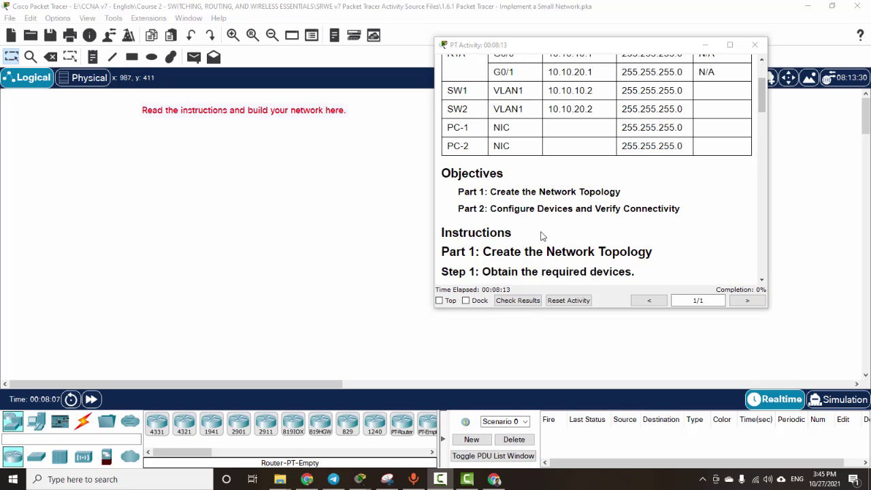
drag(490, 192, 612, 193)
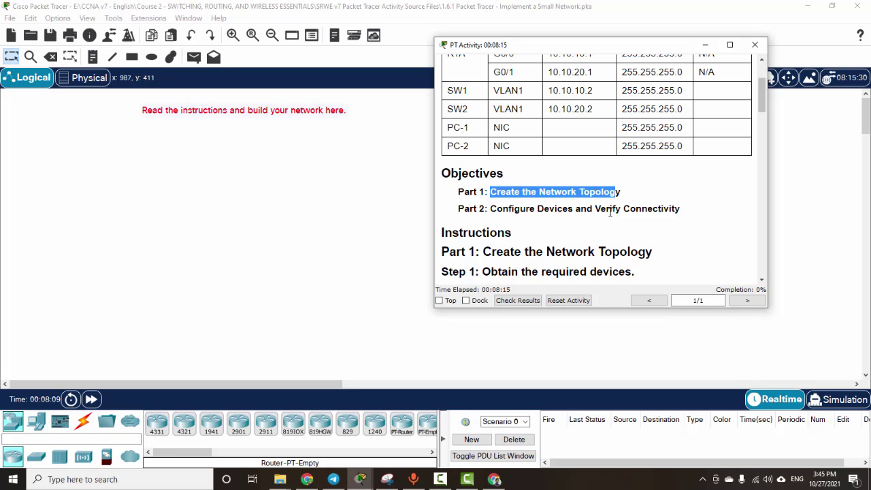
click(610, 213)
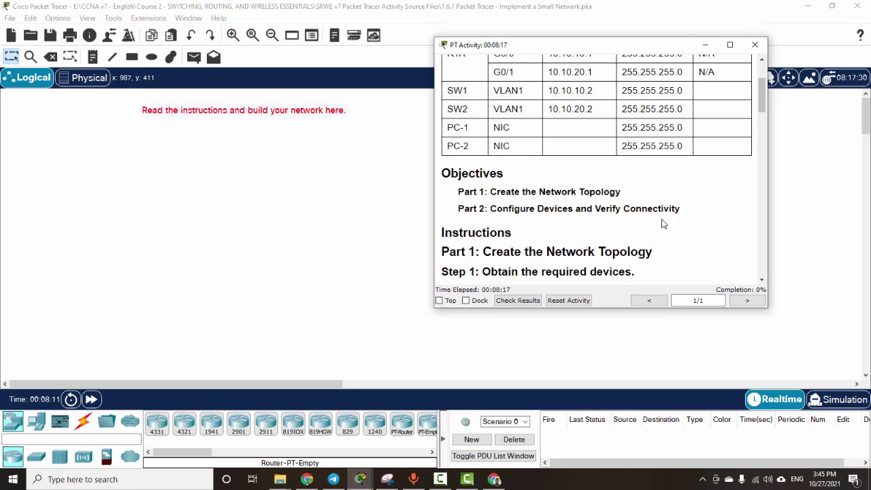
scroll(575, 264, down, 4)
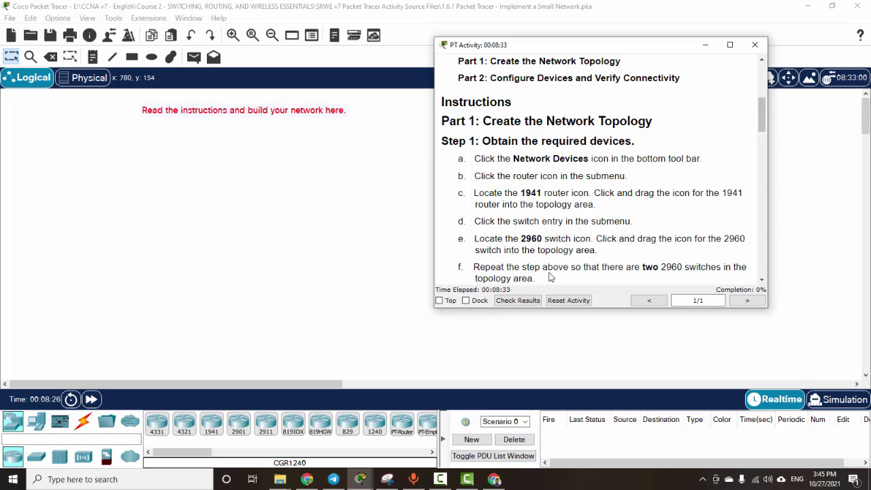
Step: Place a 1941 router on the topology canvas
click(19, 423)
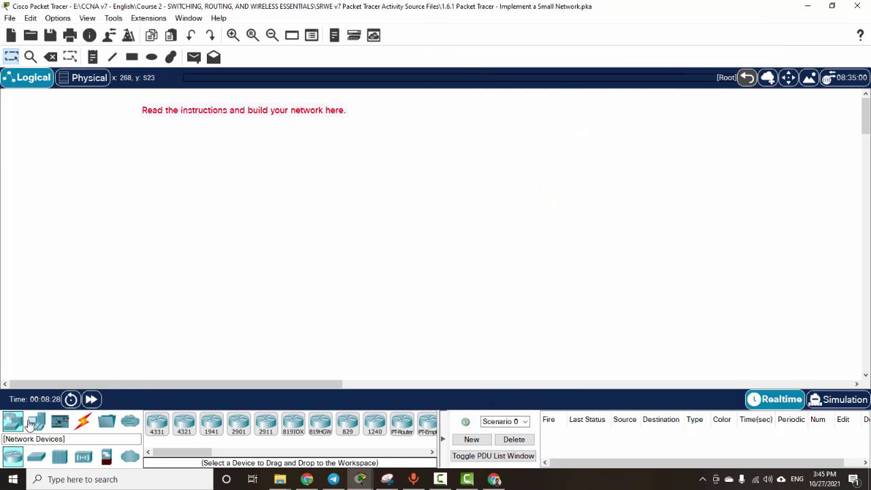
click(392, 469)
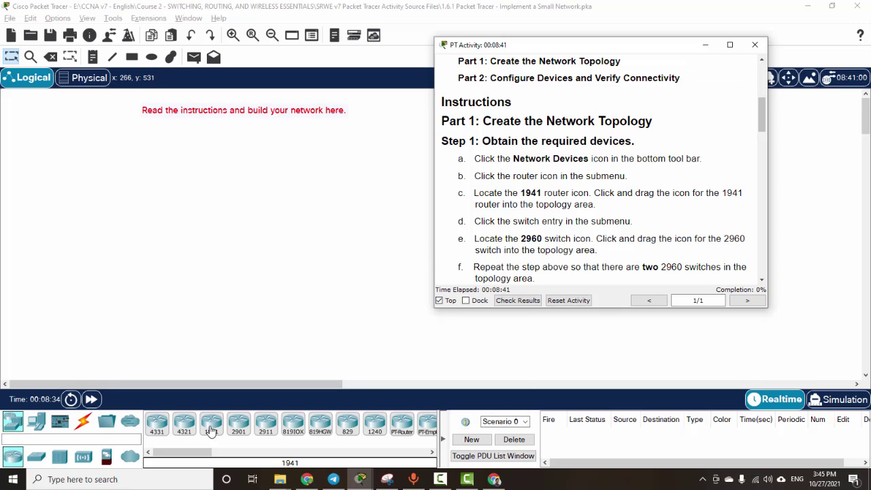
drag(211, 430, 193, 194)
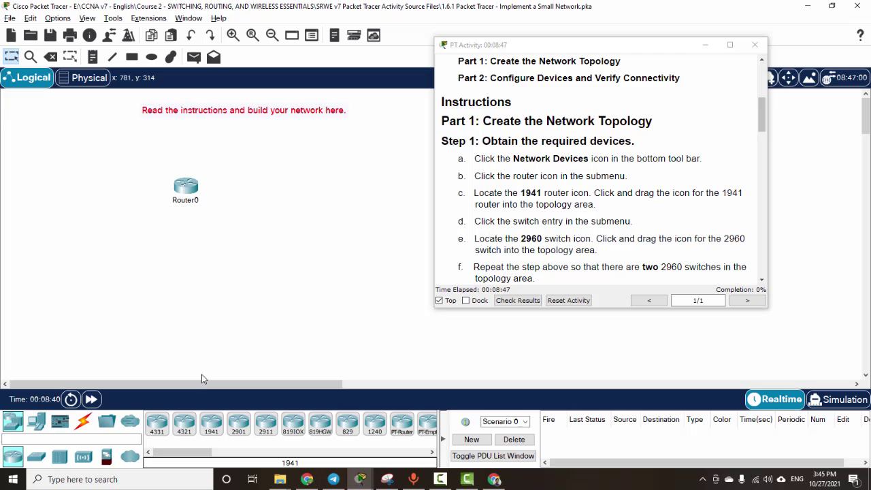
Step: Place two 2960 switches below the router
click(36, 456)
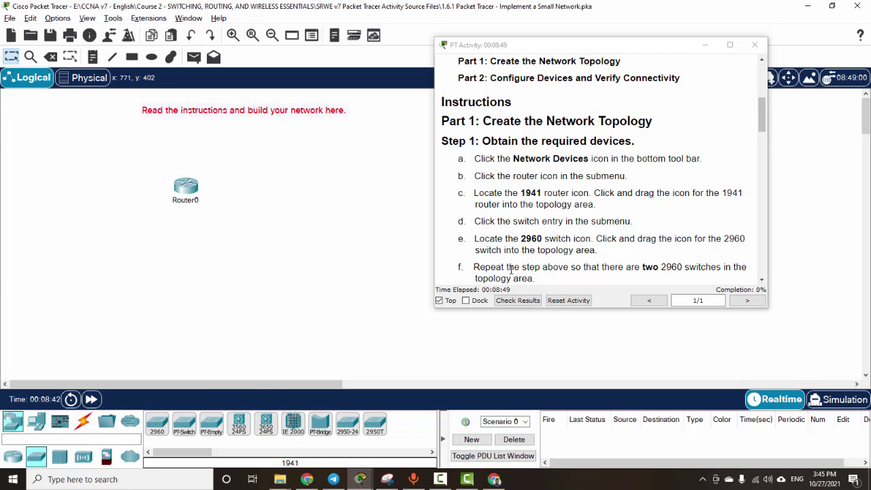
double_click(526, 240)
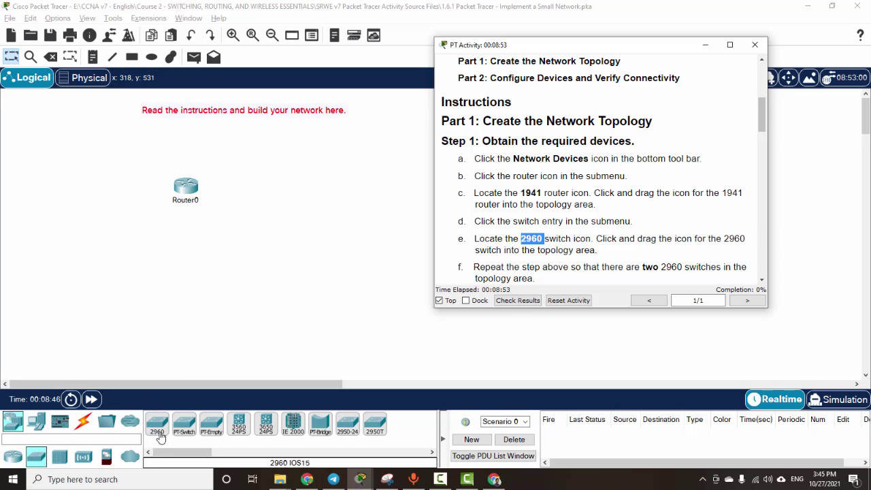
drag(161, 436, 240, 223)
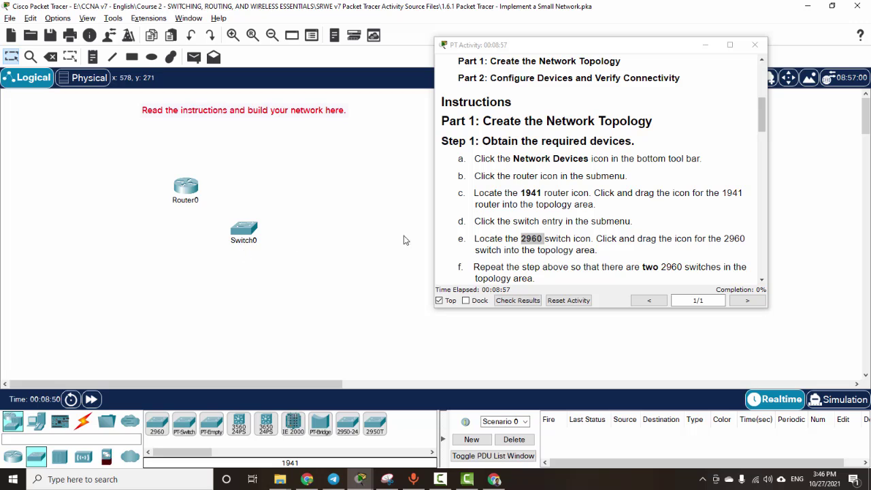
scroll(602, 236, down, 1)
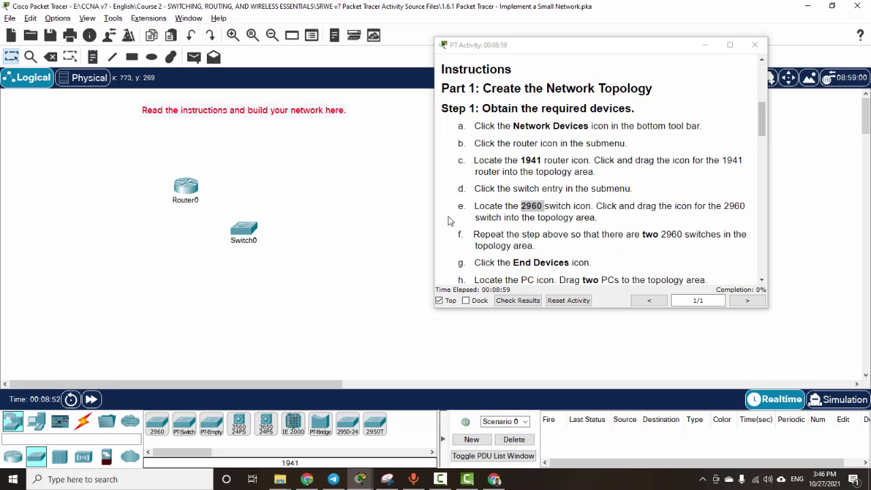
scroll(462, 224, down, 1)
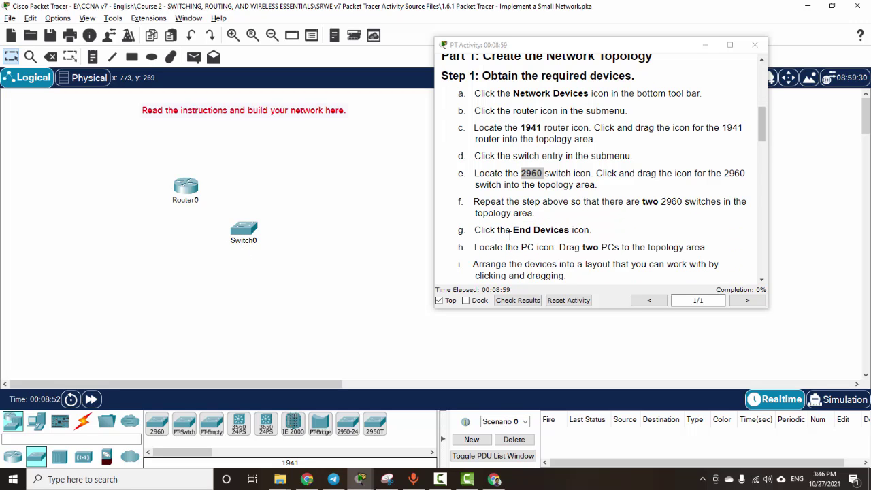
click(655, 204)
drag(655, 205, 683, 205)
click(687, 213)
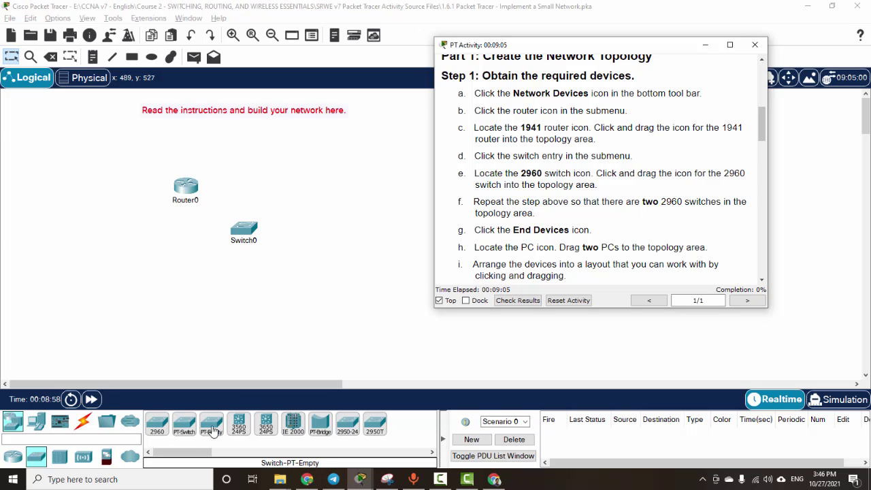
click(158, 426)
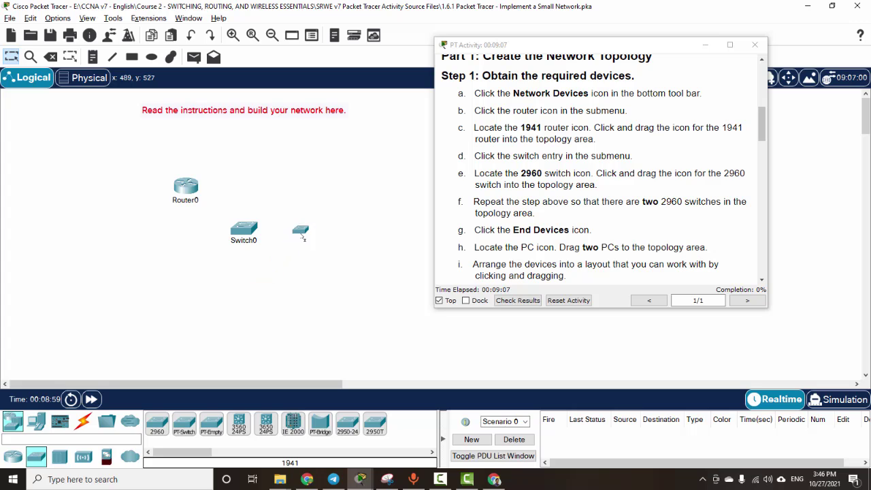
click(308, 242)
drag(251, 236, 244, 245)
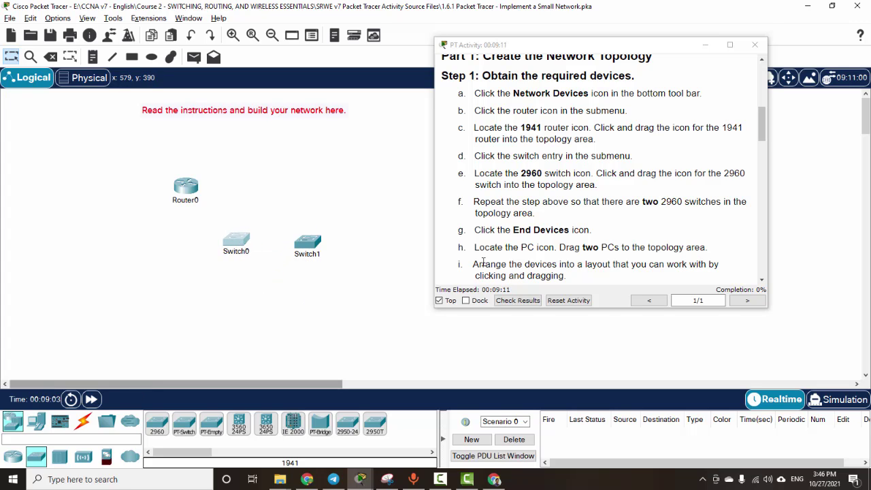
Step: Place two PCs from End Devices beneath the switches
click(37, 423)
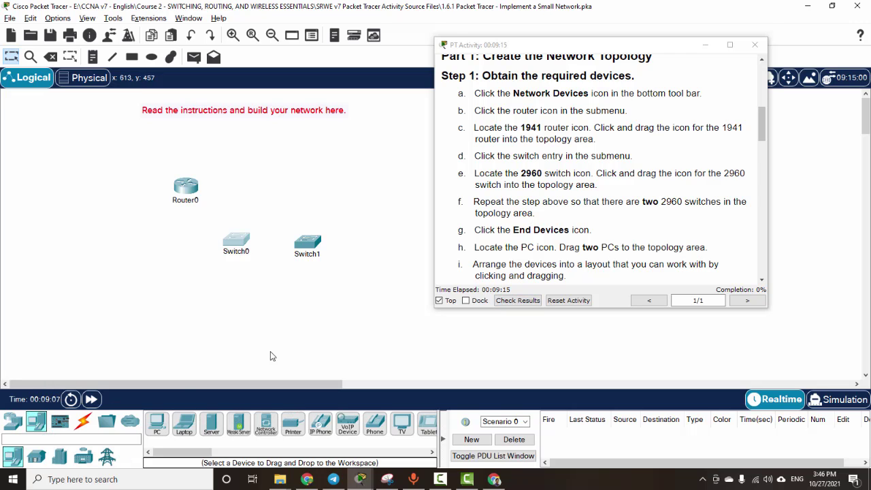
click(157, 424)
click(164, 276)
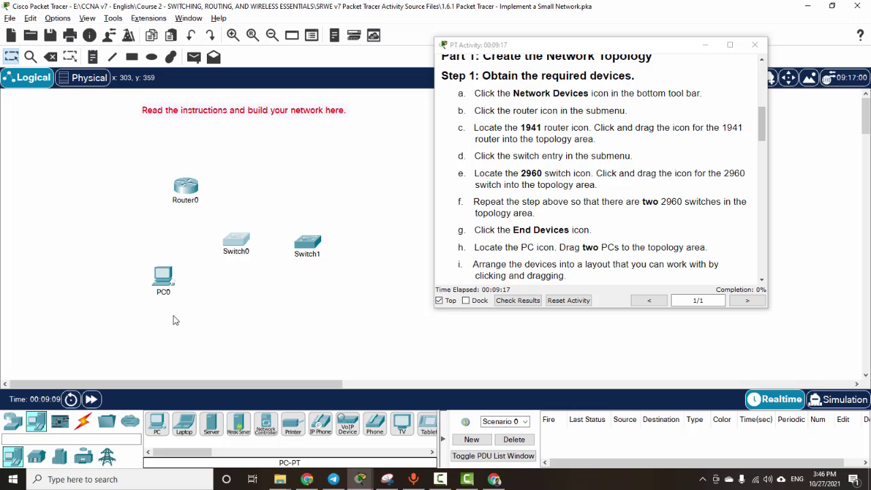
click(157, 423)
click(98, 276)
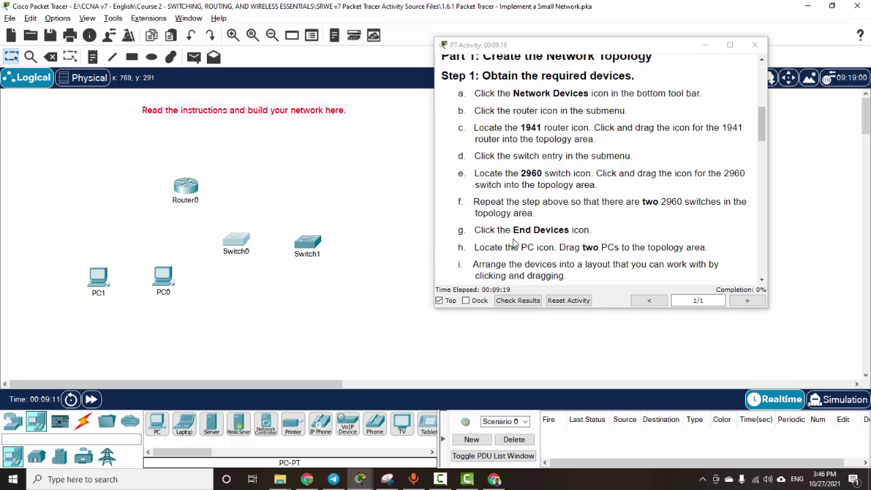
scroll(517, 243, down, 2)
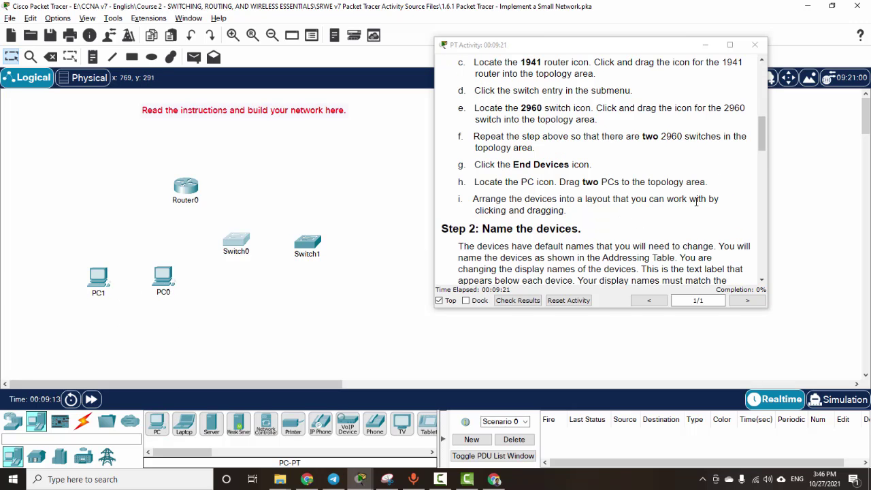
Step: Reposition Router0 above the two selected switches
drag(195, 192, 175, 219)
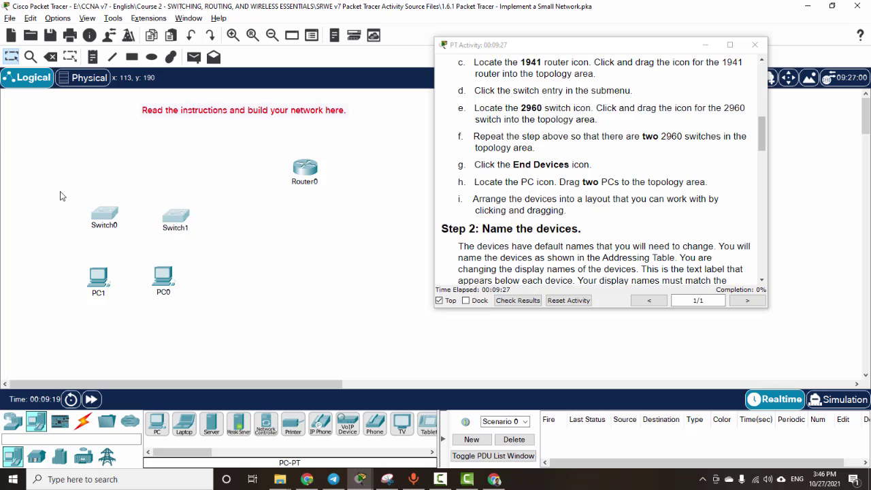
drag(33, 183, 249, 246)
drag(305, 170, 141, 167)
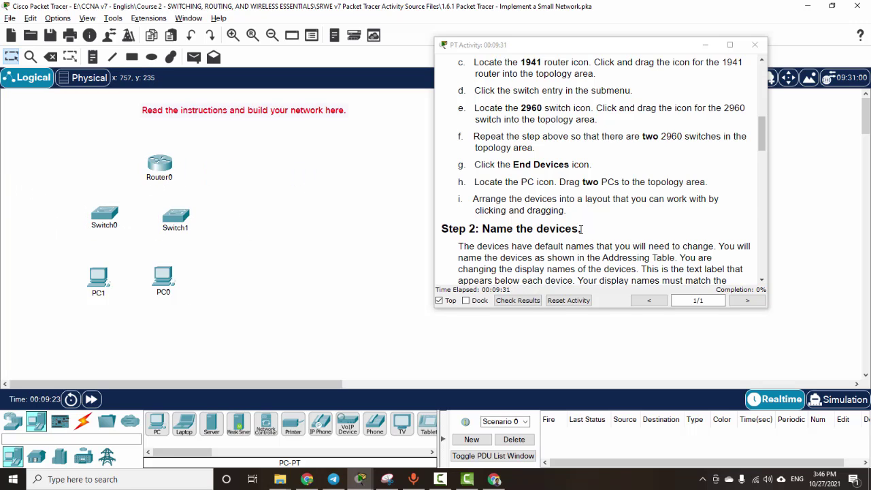
Step: Scroll the activity instructions to Step 2 and back to the Addressing Table
scroll(580, 228, down, 3)
drag(487, 134, 585, 144)
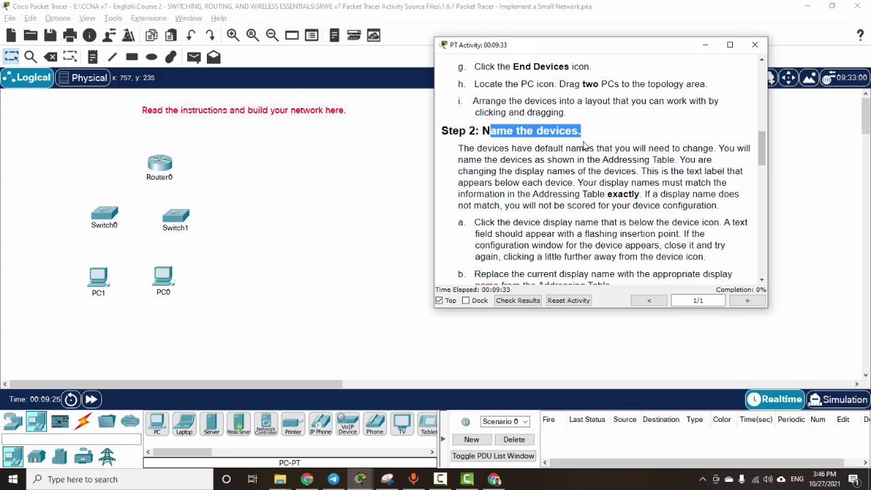
click(585, 144)
scroll(580, 196, down, 3)
scroll(580, 195, up, 15)
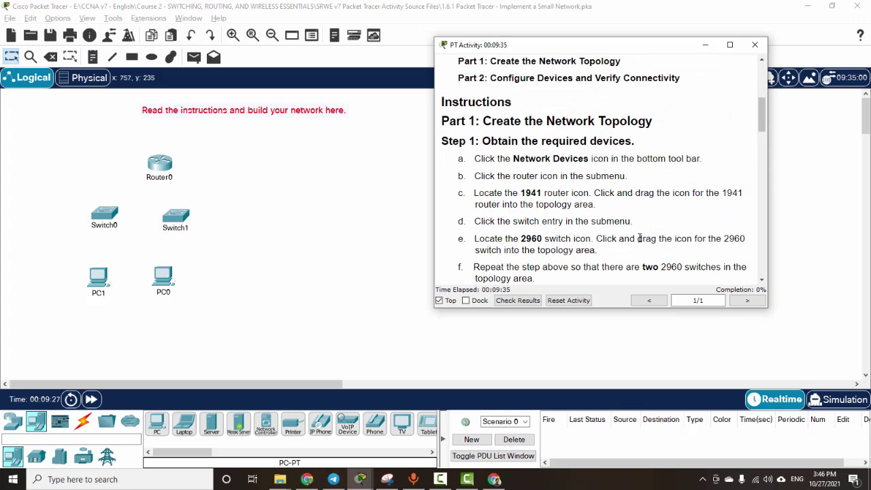
Step: Rename the router's label to RTA and Switch0 to Sw1
click(164, 177)
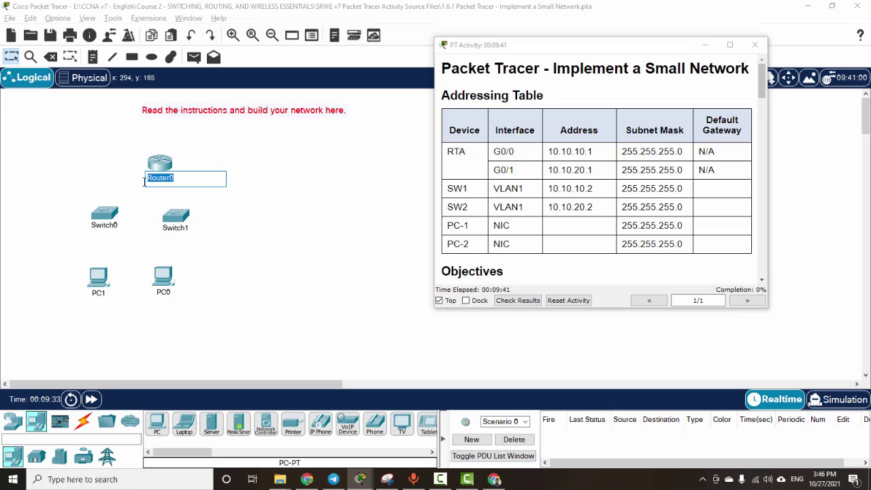
text(RA)
click(288, 216)
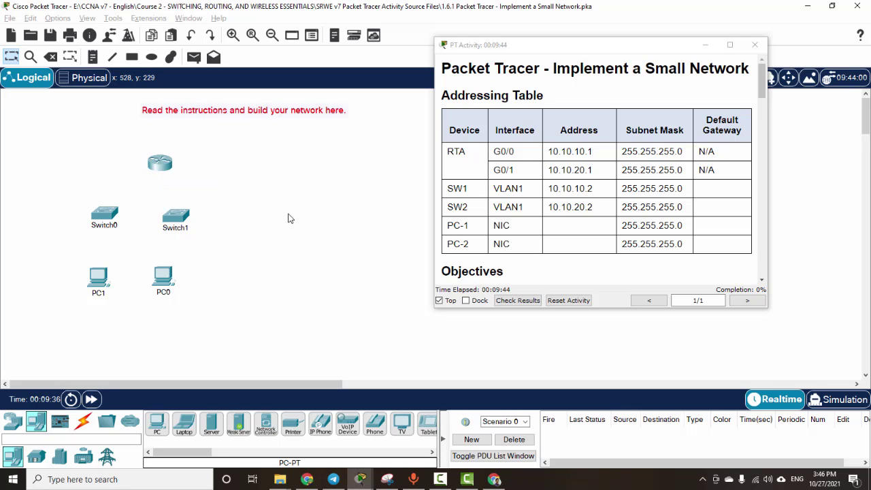
click(122, 226)
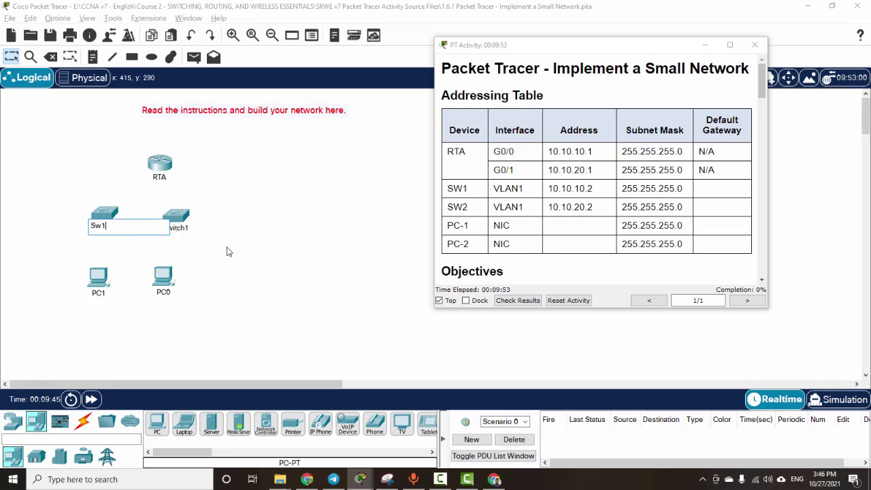
click(183, 220)
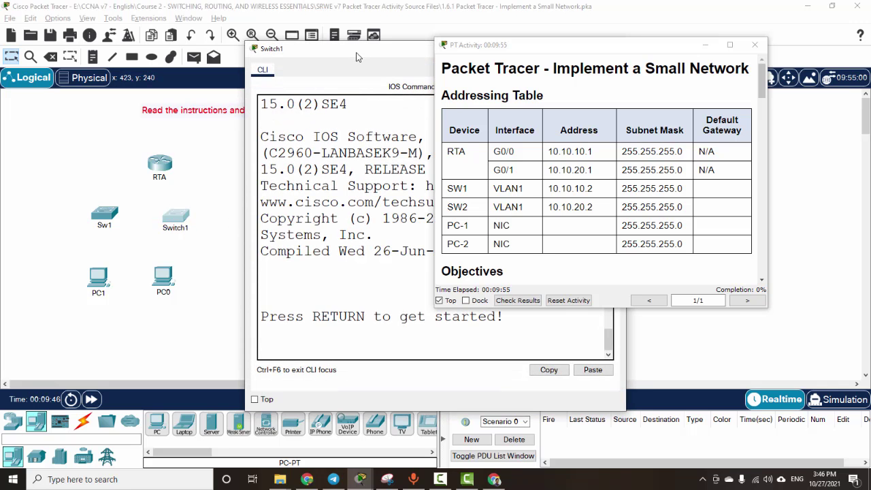
Step: Move the stray CLI window aside and rename Switch1 to Sw2
drag(357, 56, 22, 101)
click(198, 193)
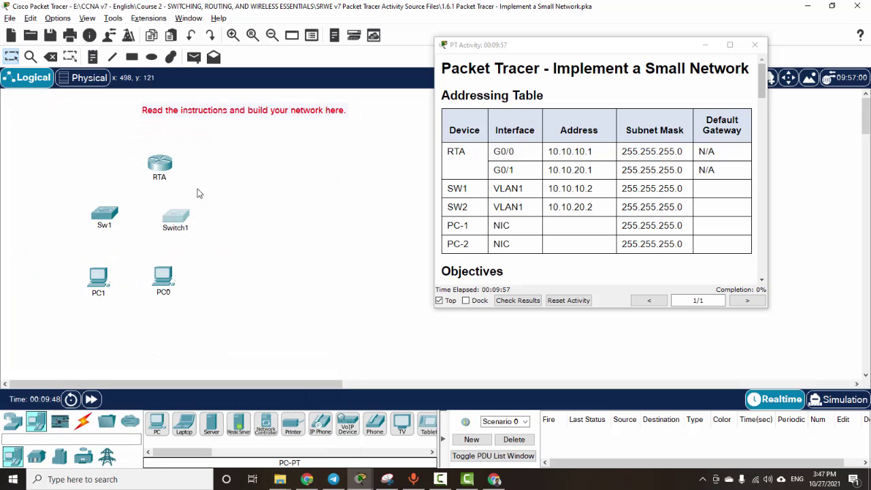
click(182, 229)
drag(189, 229, 168, 229)
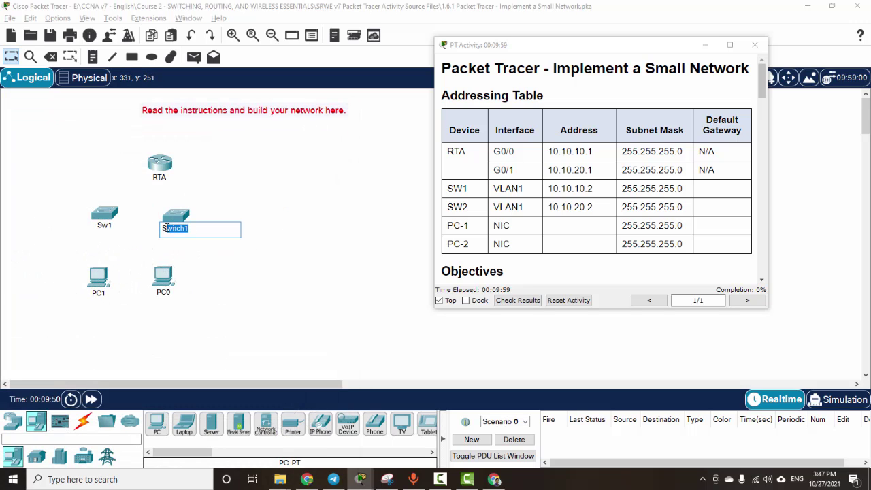
text(w)
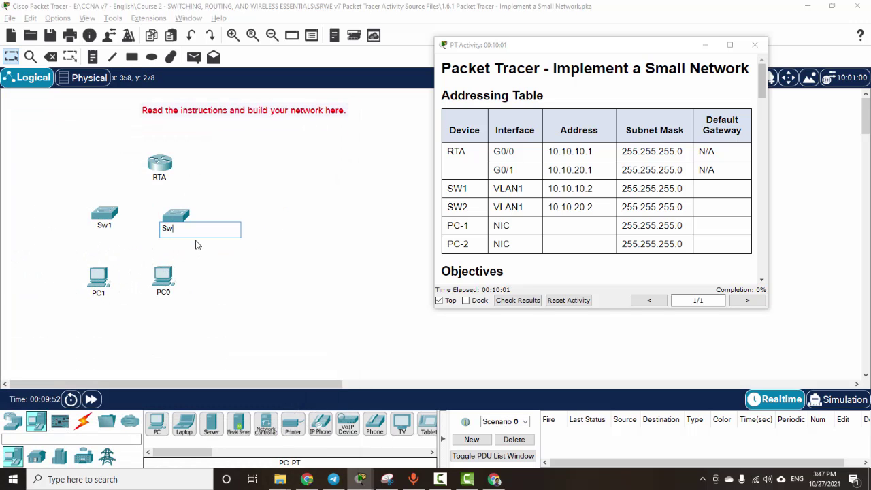
text(2)
key(Return)
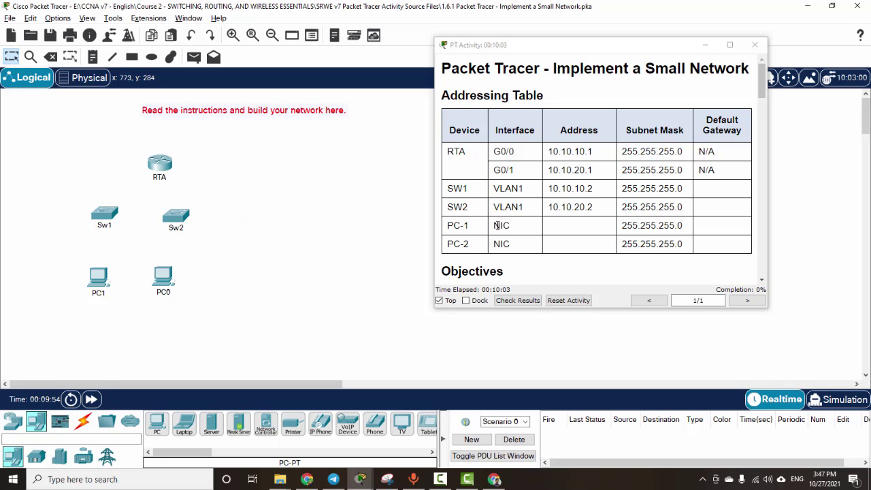
Step: Rename PC1 to PC-1 and PC0 to PC-2
click(99, 294)
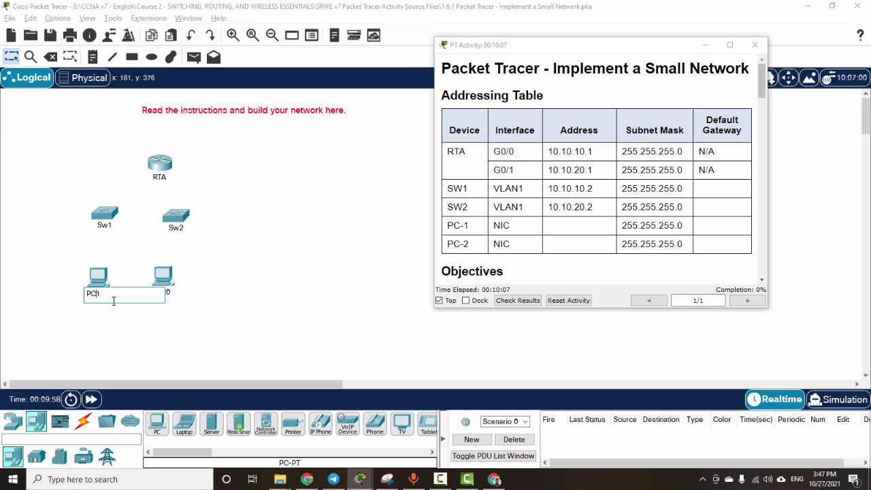
text(-1)
click(165, 293)
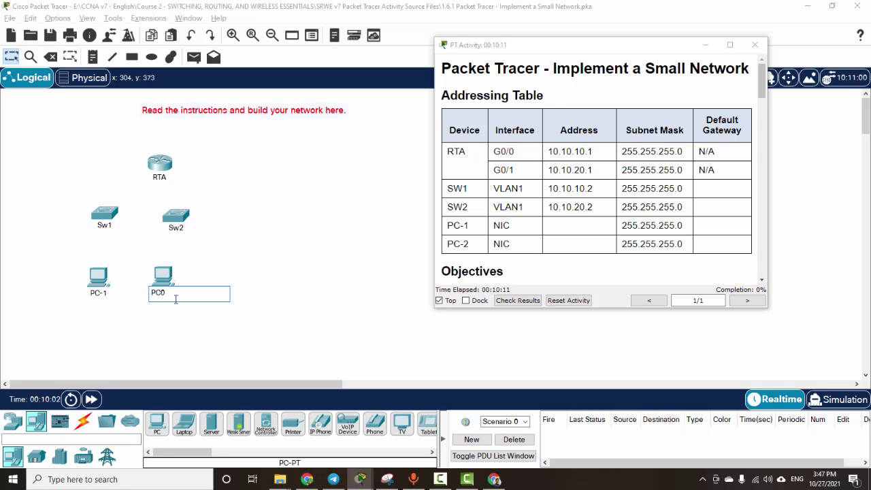
text(-2)
click(284, 296)
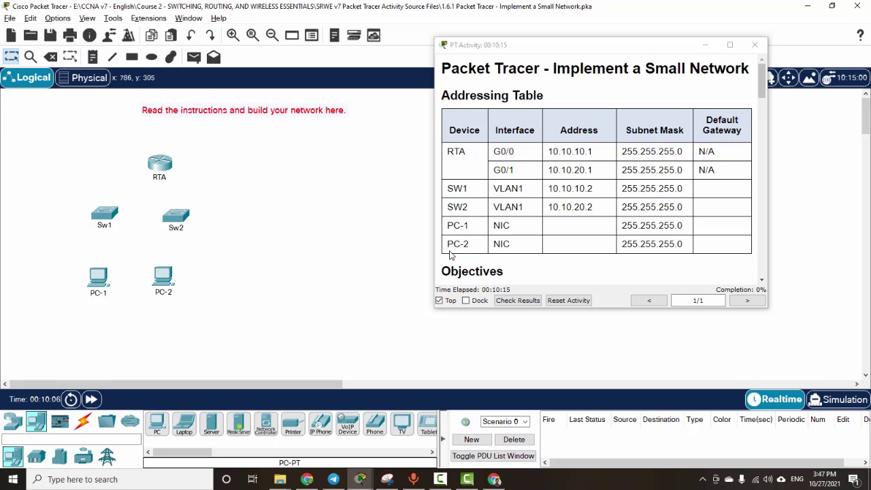
Step: Check the G0/0 port in the connection table and browse the cable types
scroll(313, 246, down, 2)
scroll(598, 235, down, 10)
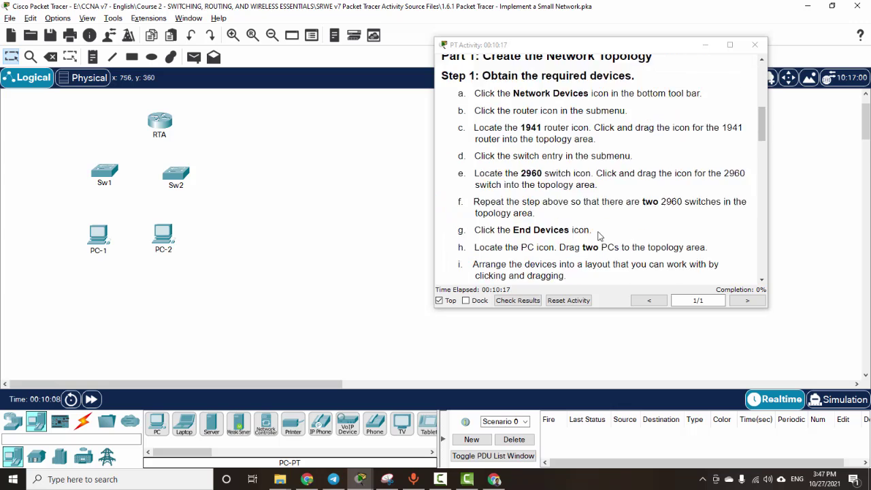
scroll(600, 236, down, 3)
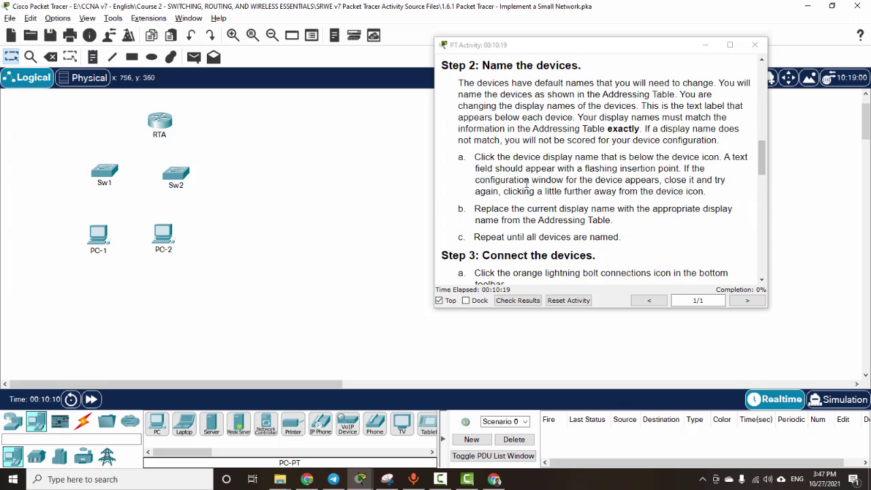
scroll(525, 182, down, 4)
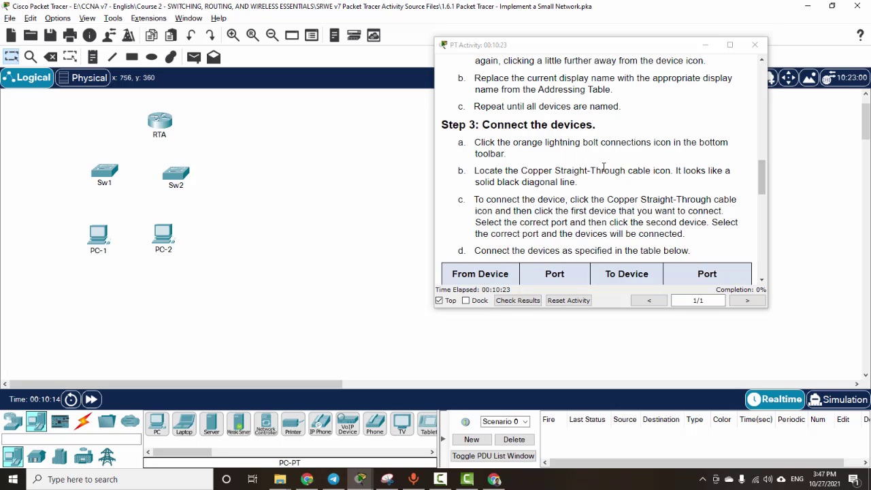
click(89, 427)
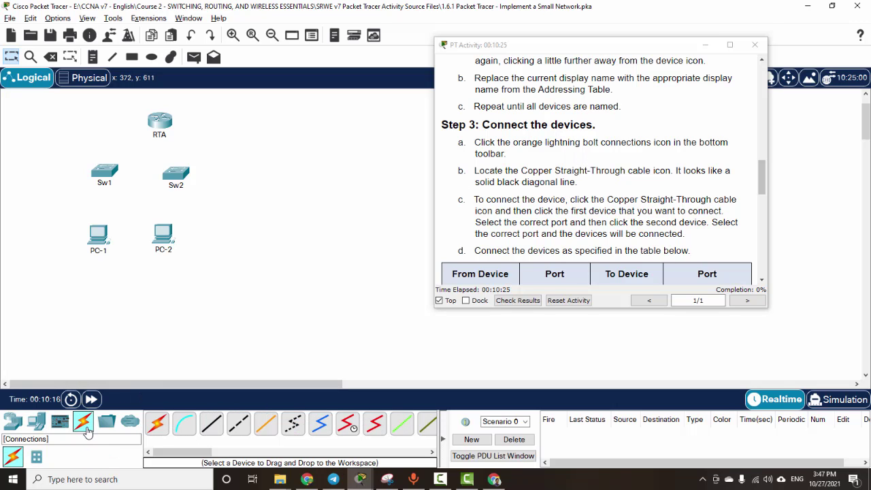
scroll(547, 183, down, 1)
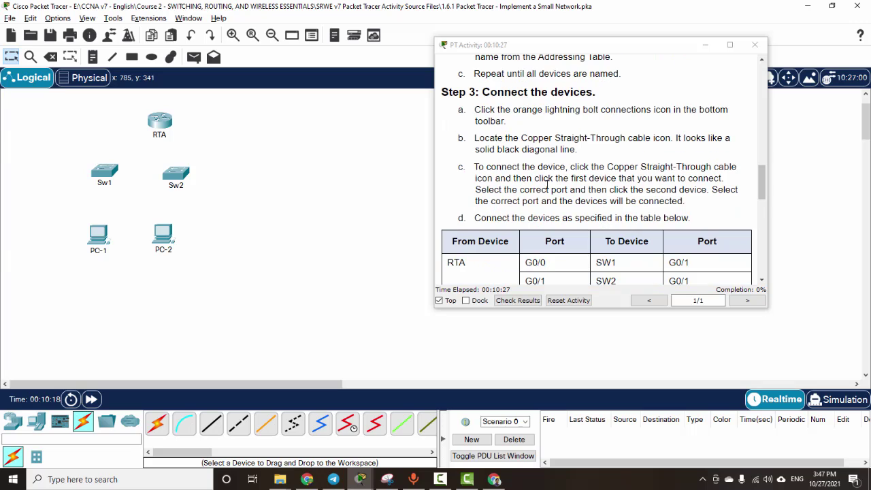
scroll(547, 184, down, 2)
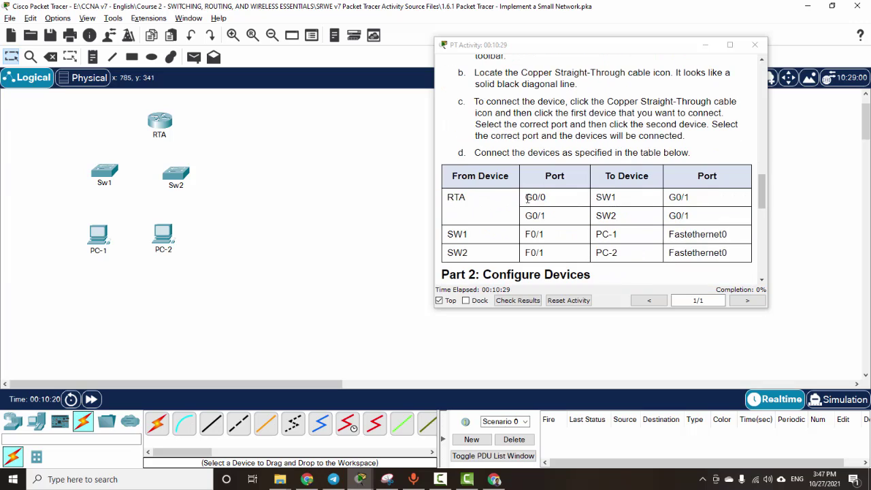
drag(529, 197, 547, 197)
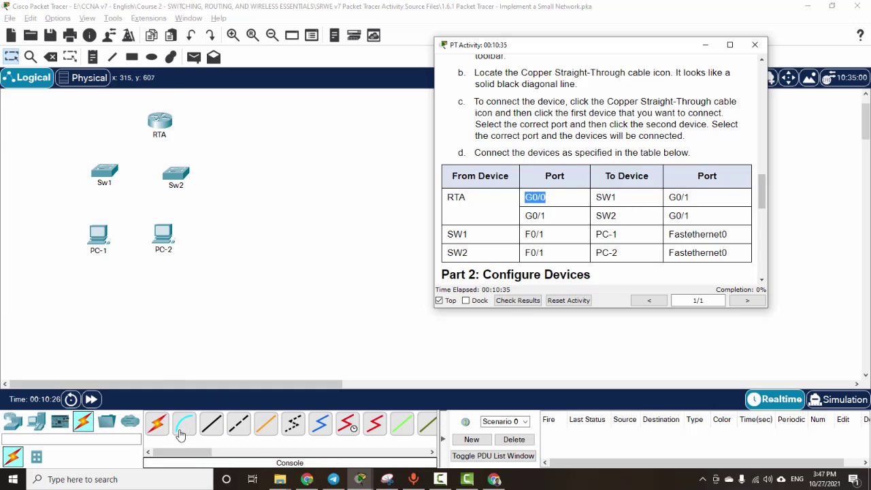
click(154, 430)
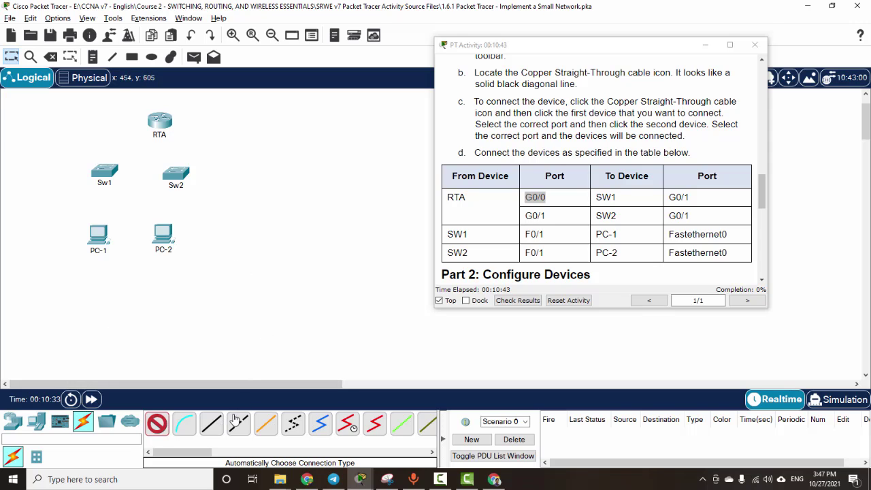
Step: Connect RTA GigabitEthernet0/0 to Sw1 GigabitEthernet0/1 with copper straight-through
click(210, 423)
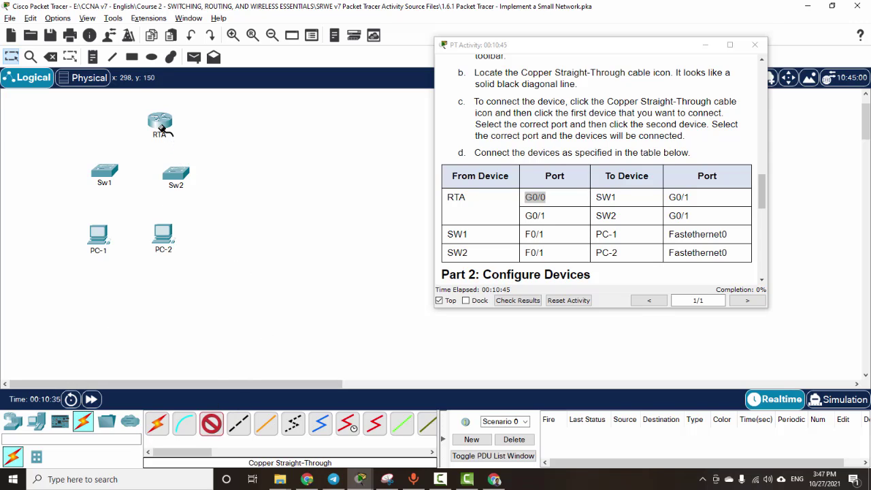
click(161, 126)
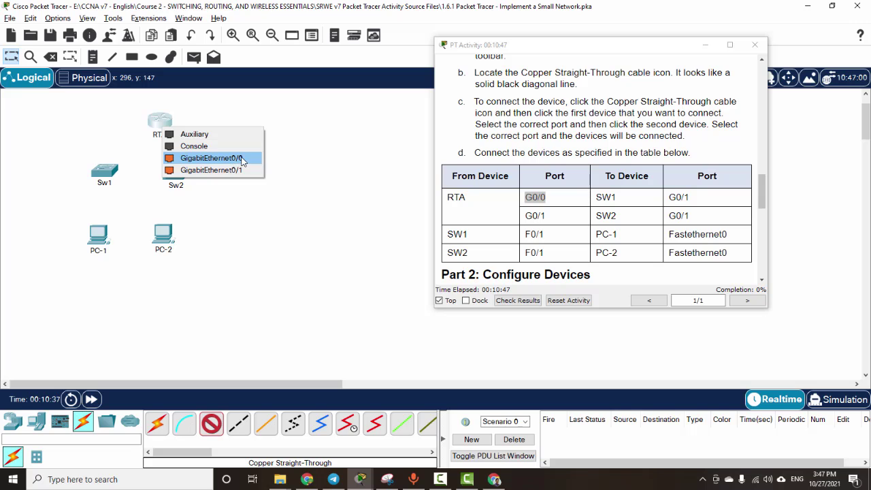
click(242, 158)
click(111, 175)
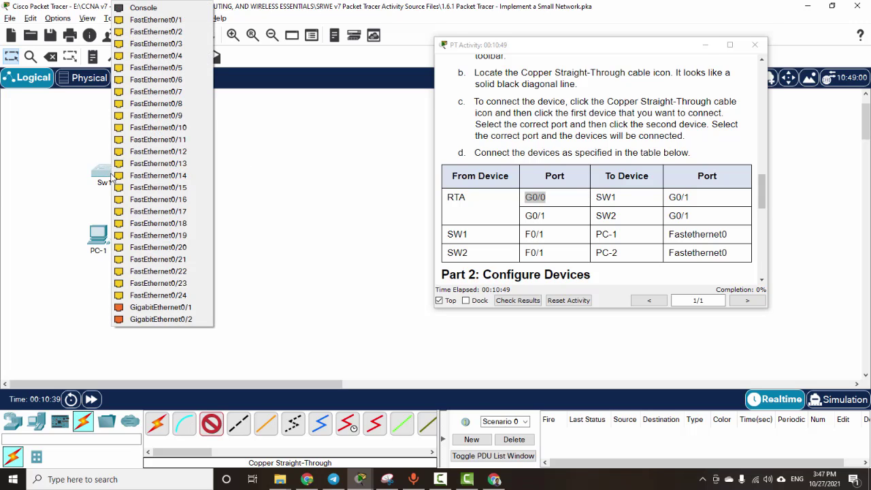
click(194, 309)
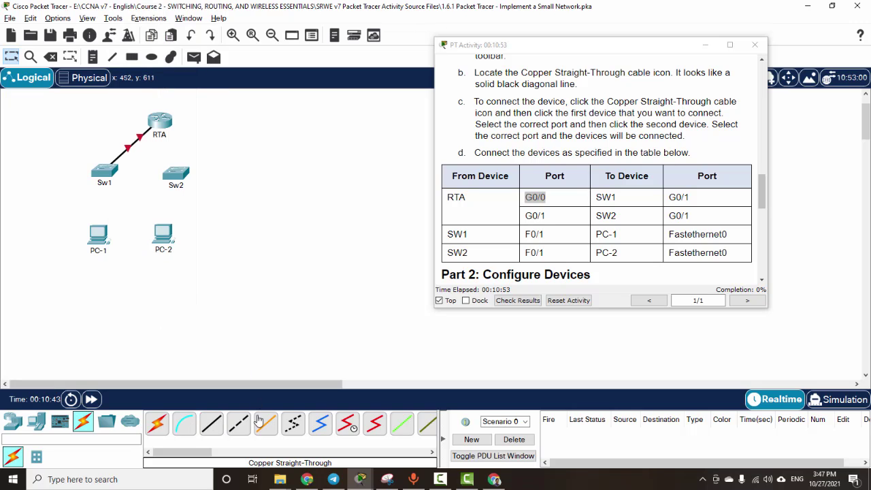
Step: Connect RTA GigabitEthernet0/1 to Sw2 GigabitEthernet0/1 with copper straight-through
click(211, 423)
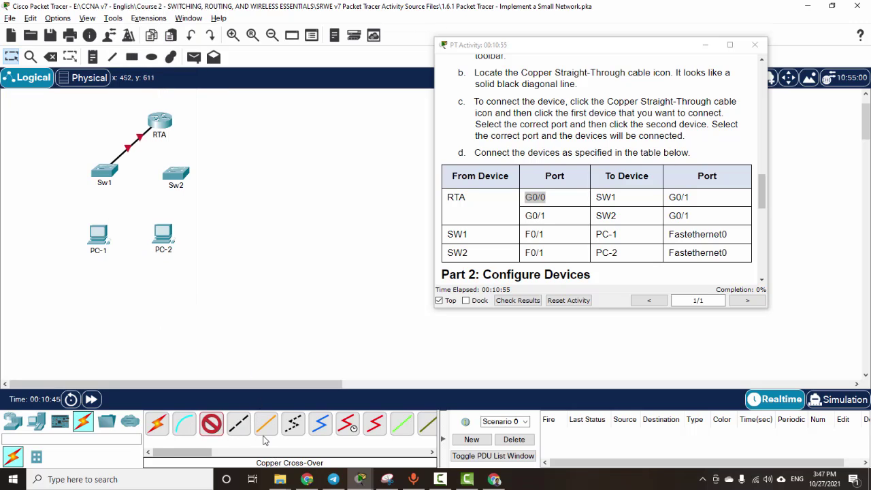
click(161, 124)
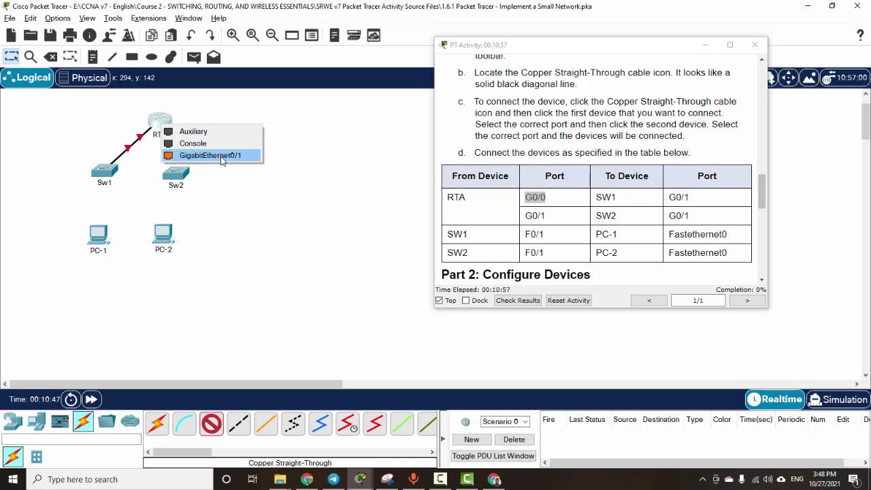
click(220, 155)
click(179, 177)
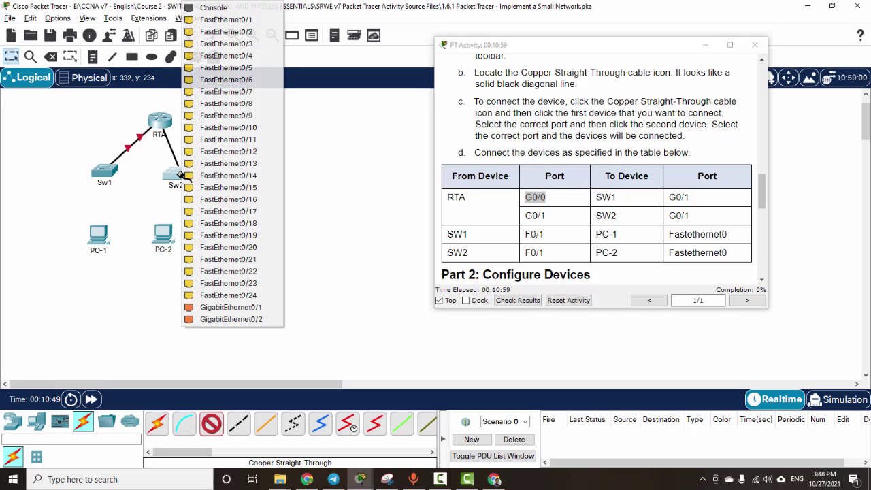
click(242, 308)
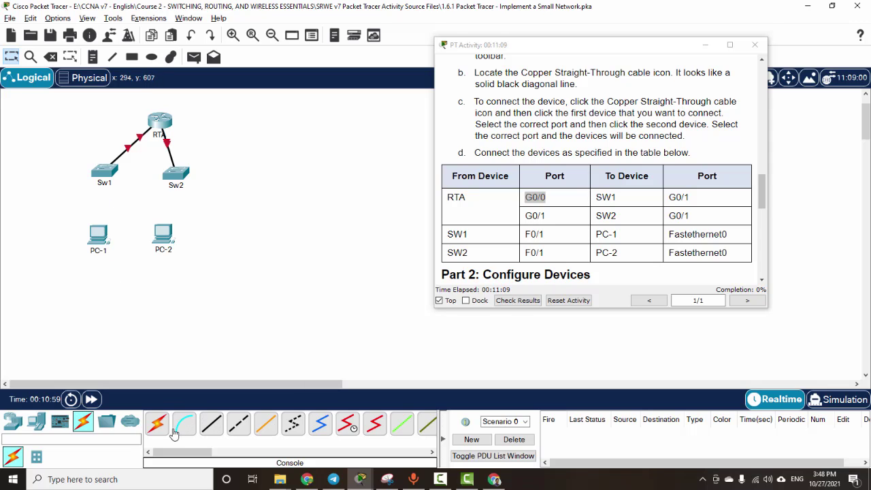
Step: Cable PC-1 FastEthernet0 to Sw1 FastEthernet0/1 with copper straight-through
click(211, 423)
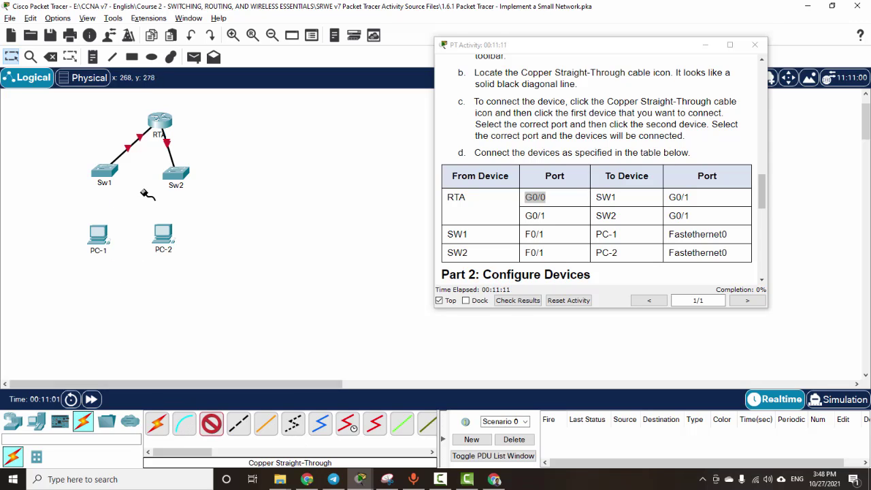
click(99, 235)
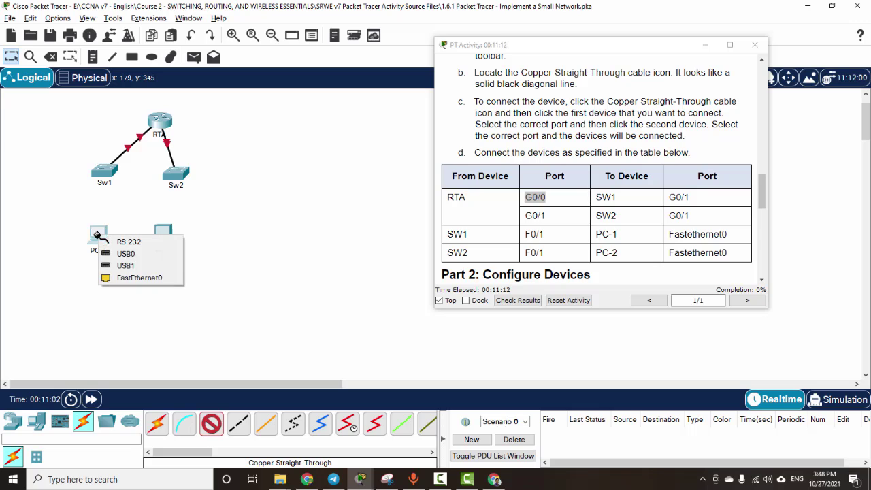
click(140, 278)
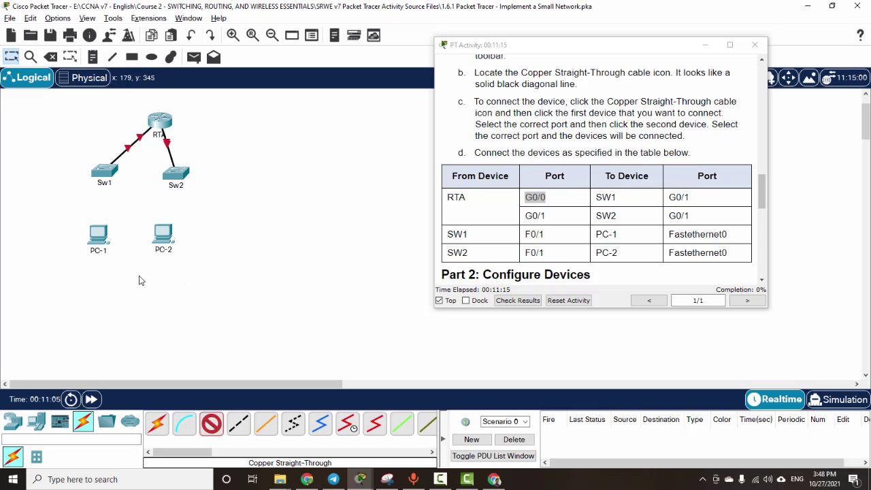
click(105, 173)
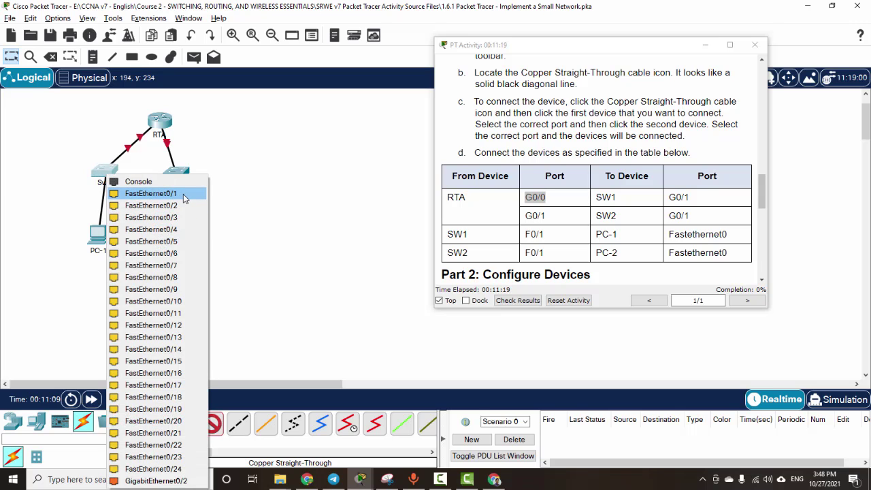
click(151, 194)
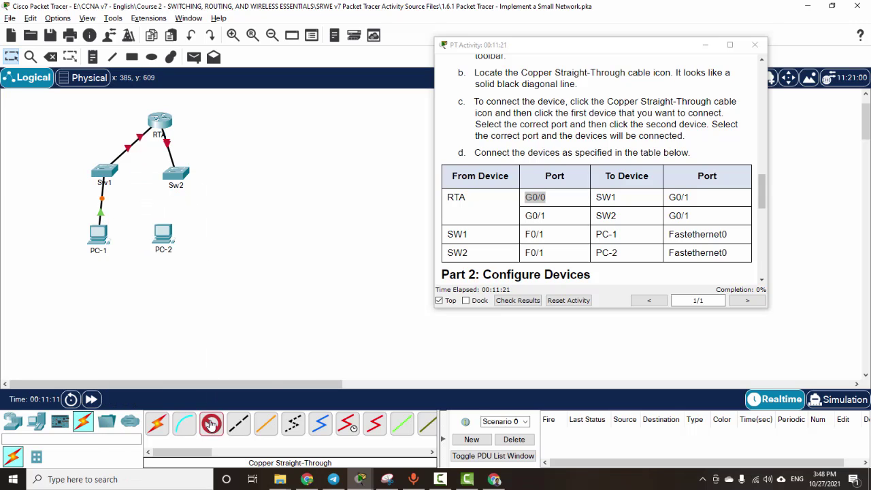
Step: Cable PC-2 FastEthernet0 to Sw2 FastEthernet0/1
click(168, 233)
click(204, 278)
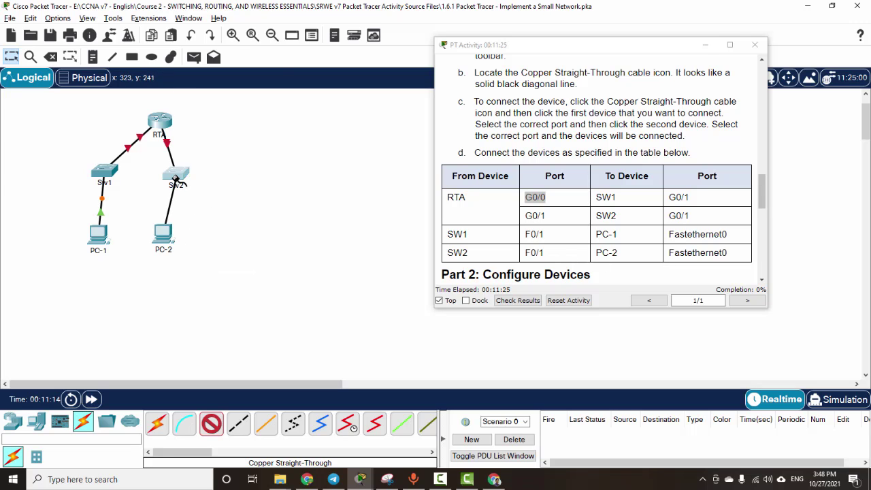
click(175, 181)
click(223, 20)
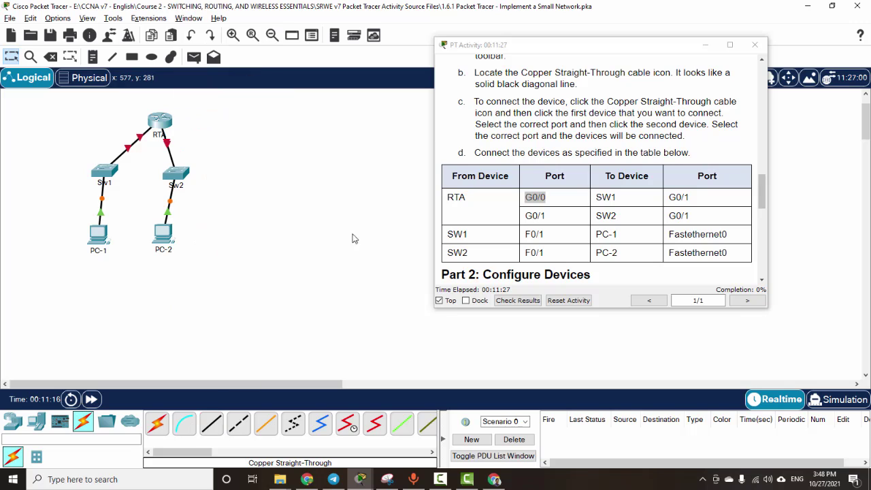
scroll(547, 220, down, 5)
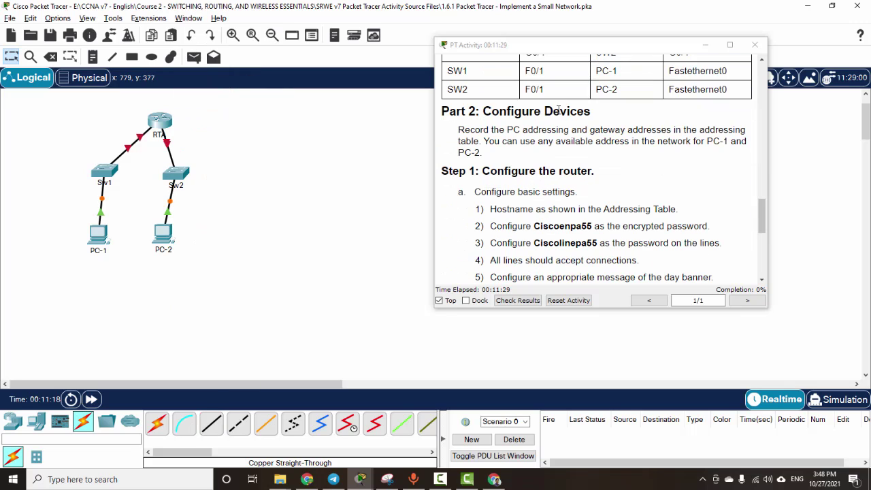
scroll(575, 175, down, 1)
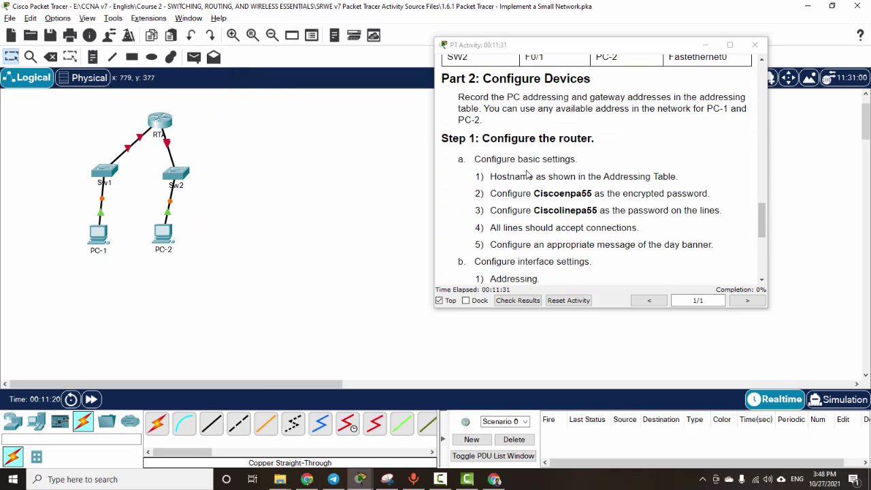
scroll(529, 174, down, 1)
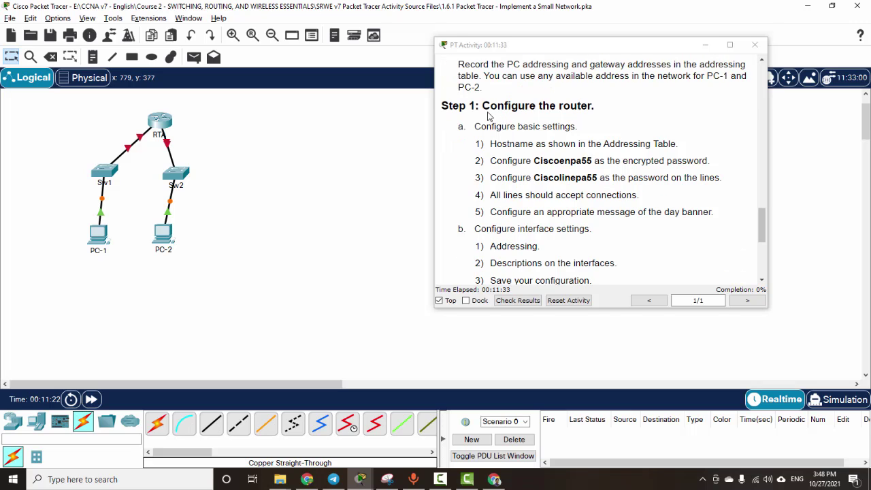
drag(492, 143, 629, 144)
click(585, 180)
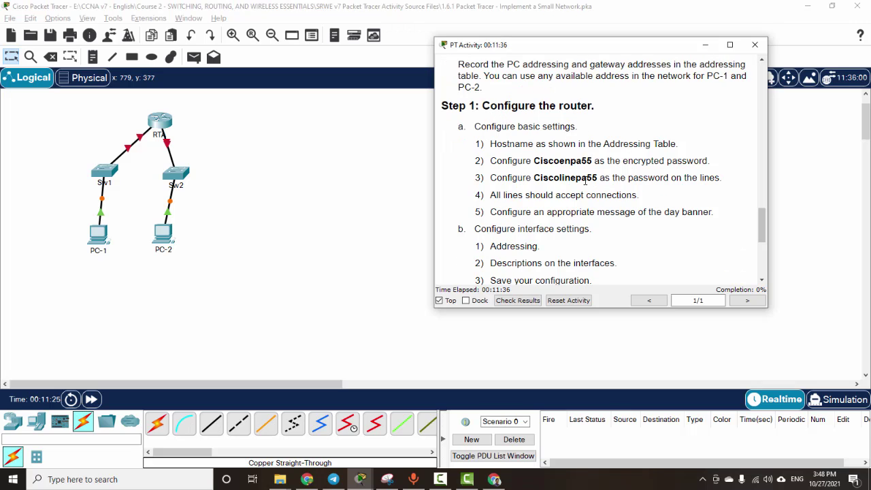
double_click(562, 160)
double_click(558, 177)
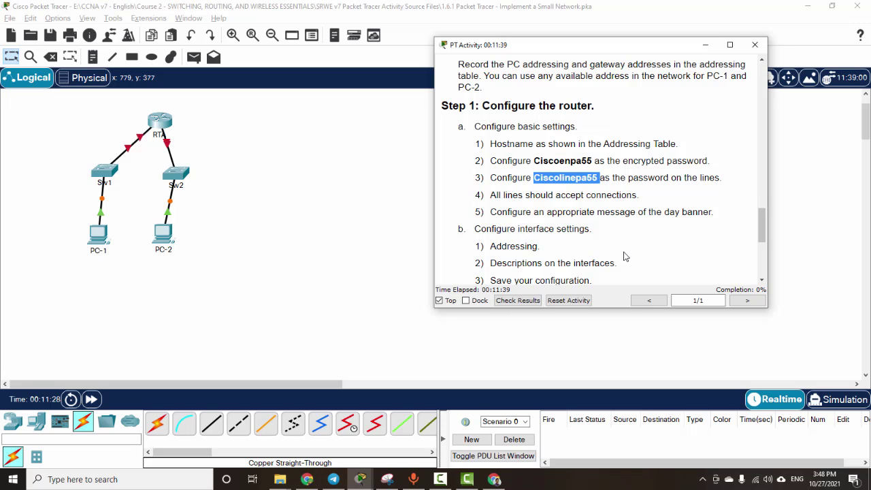
scroll(625, 255, up, 10)
scroll(619, 255, up, 10)
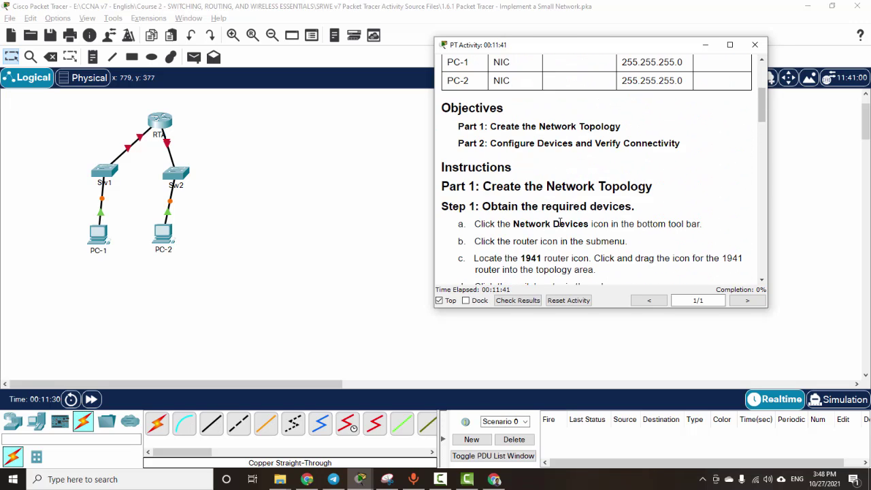
scroll(611, 195, up, 2)
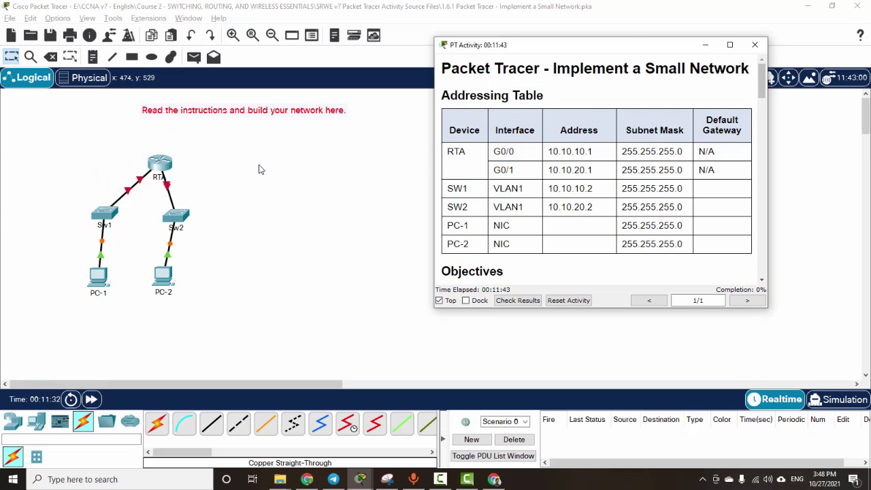
Step: In RTA's CLI, enter en and conf t, then set hostname RTA
click(163, 171)
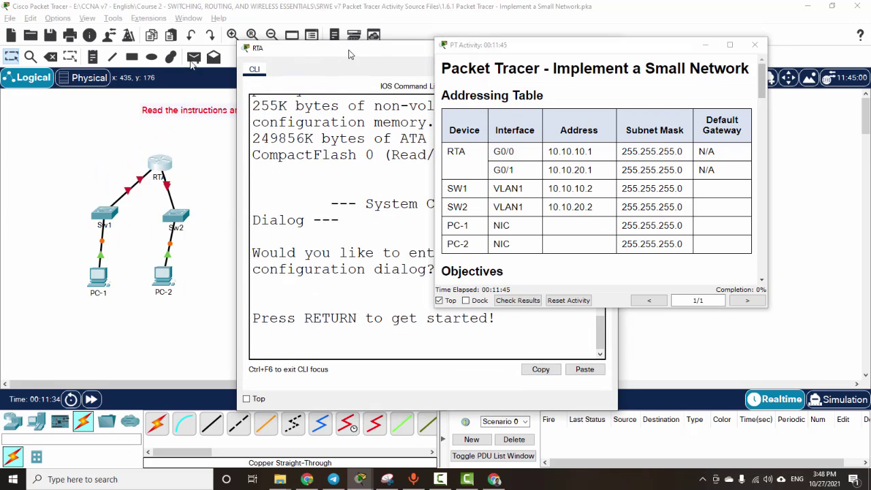
key(Return)
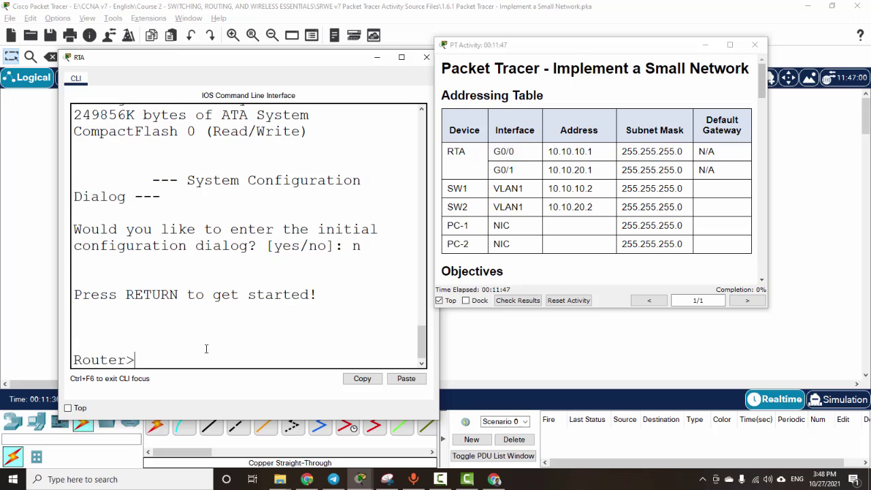
text(en)
key(Return)
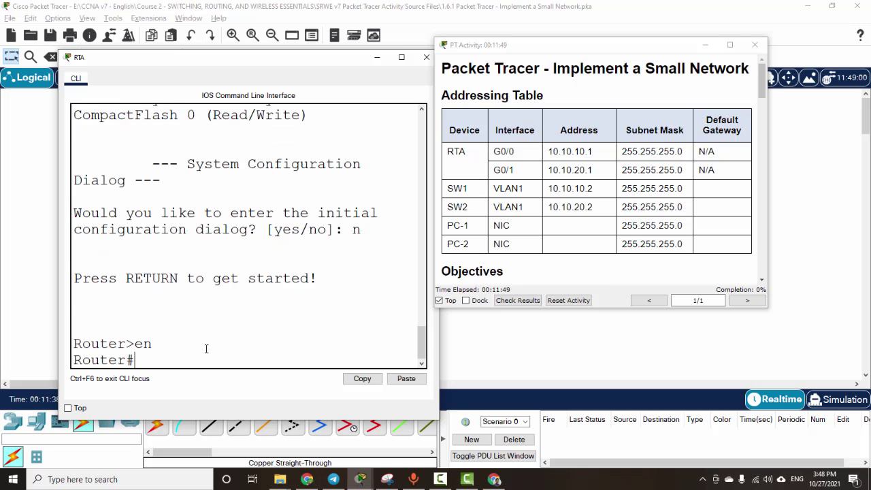
text(conf t)
key(Return)
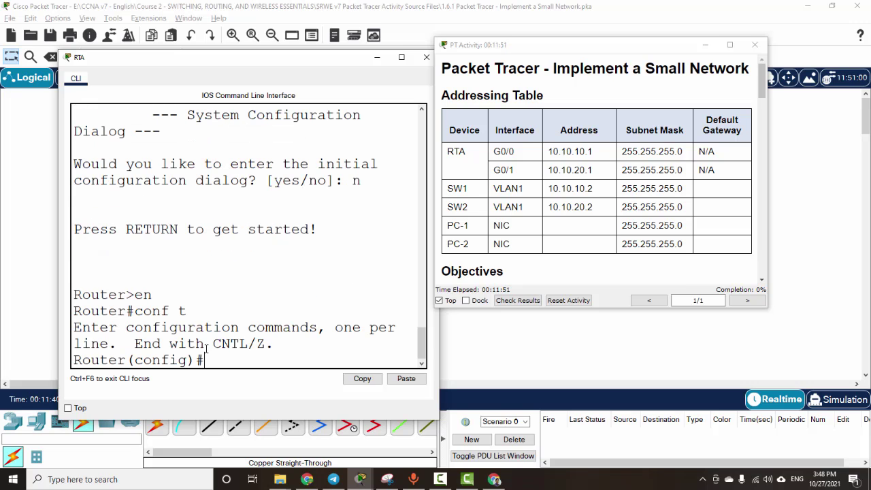
text(host RTA)
key(Return)
Step: Look up the enable secret and line password values in the instructions
scroll(608, 188, down, 10)
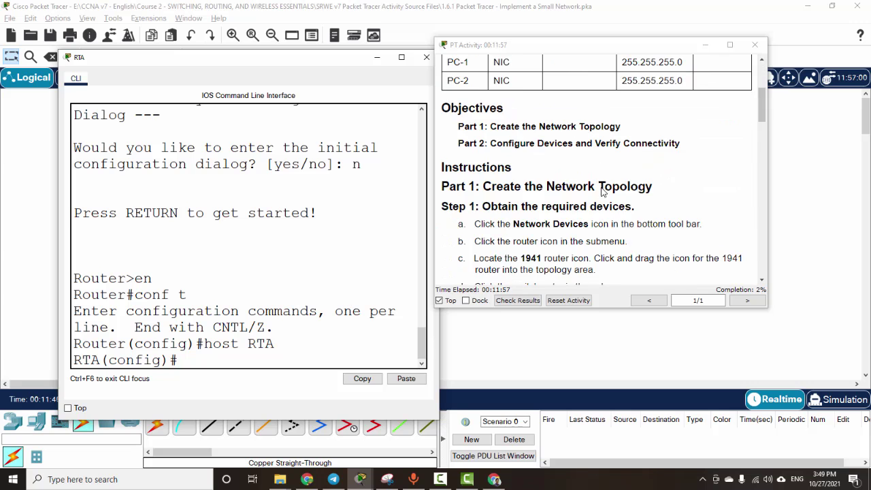
scroll(616, 218, down, 10)
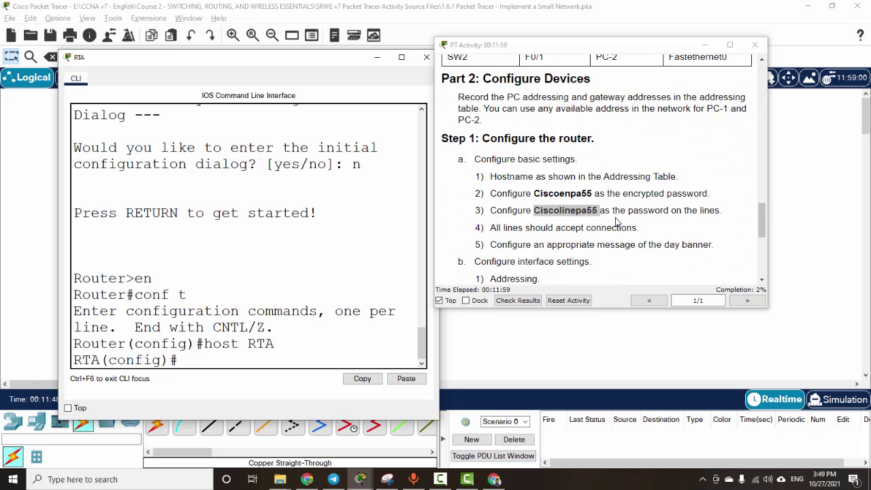
drag(534, 95, 593, 96)
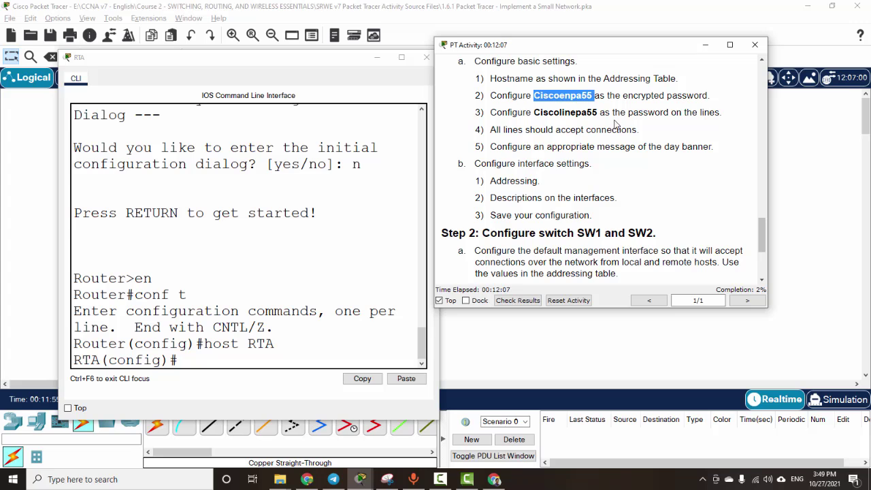
double_click(560, 112)
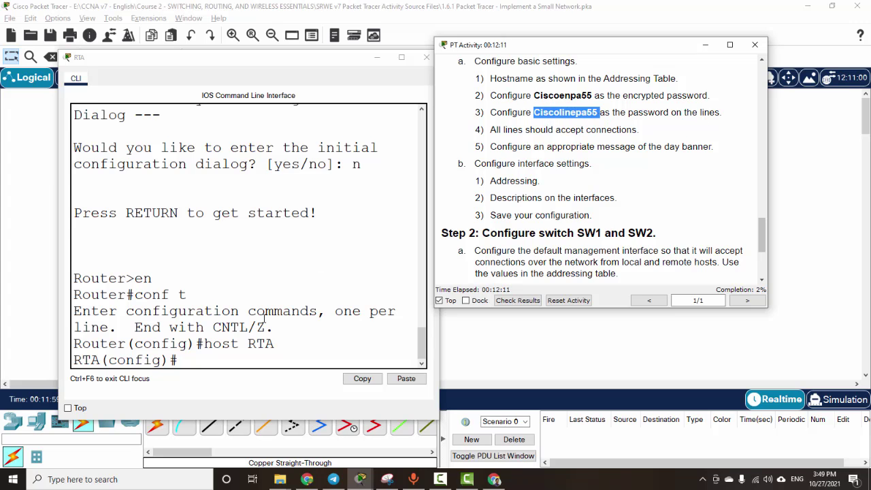
click(206, 361)
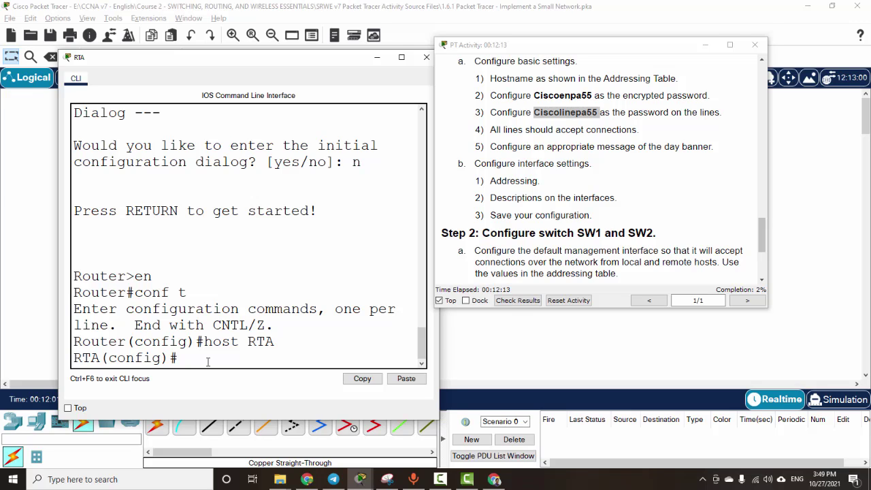
Step: Set RTA's enable secret to the activity's privileged-mode password
text(ENNA)
key(BackSpace)
key(BackSpace)
key(BackSpace)
key(BackSpace)
text(en)
key(Tab)
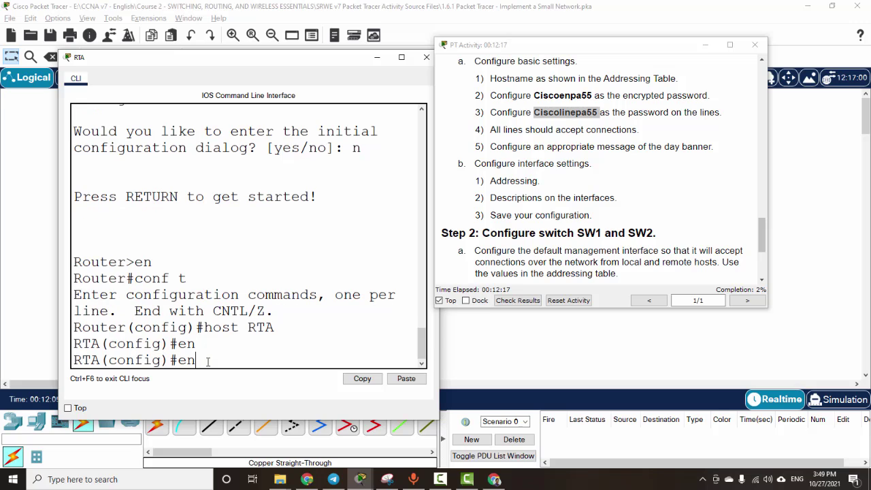
key(BackSpace)
key(BackSpace)
text(enable se)
key(Tab)
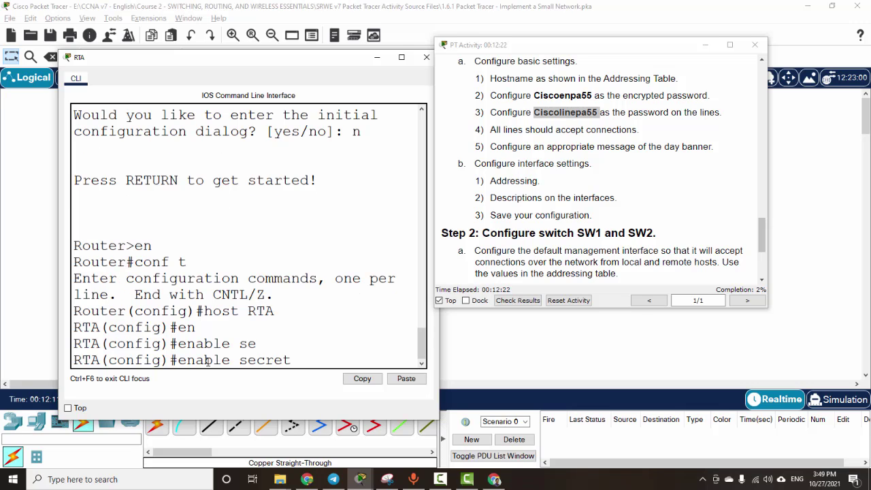
text(Ciscoenpa)
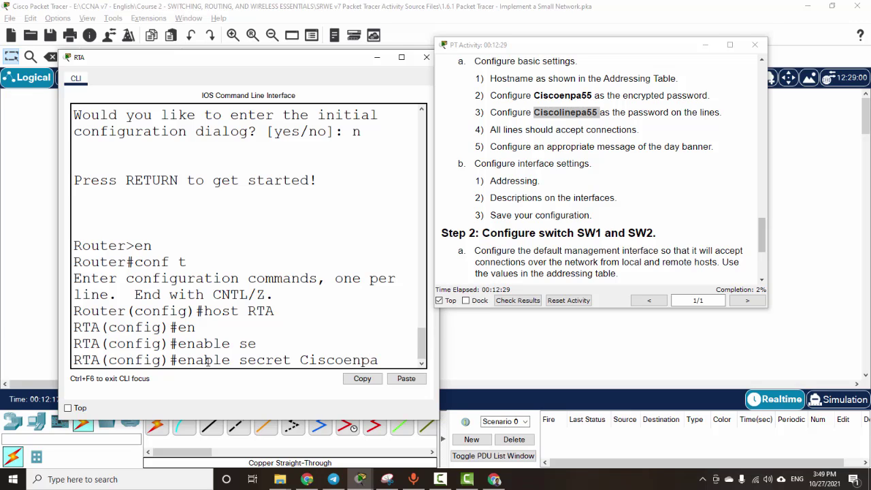
text(55)
key(Return)
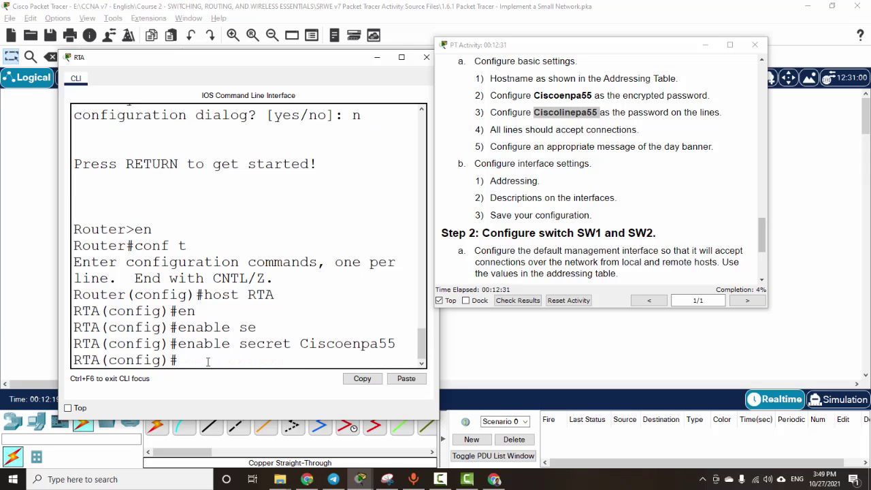
Step: Give line console 0 a password and require login
text(line con)
key(Tab)
text(0)
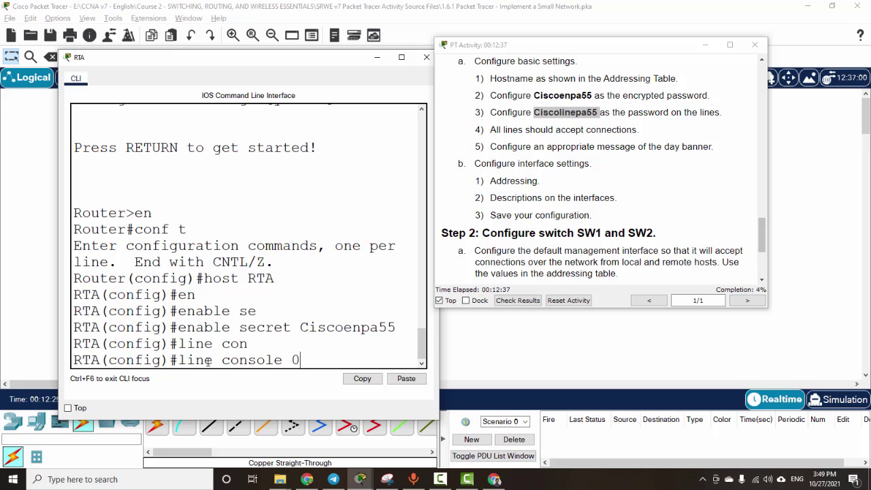
key(Return)
text(p)
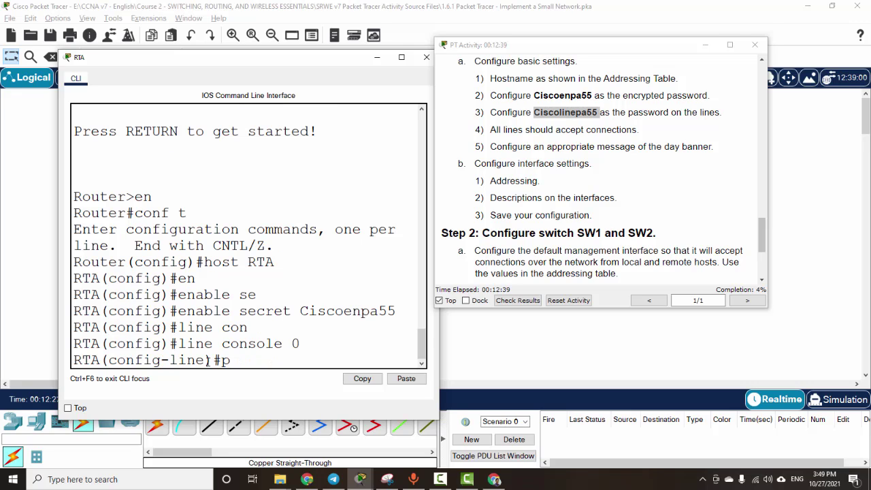
text(ass)
key(Tab)
text(Ci)
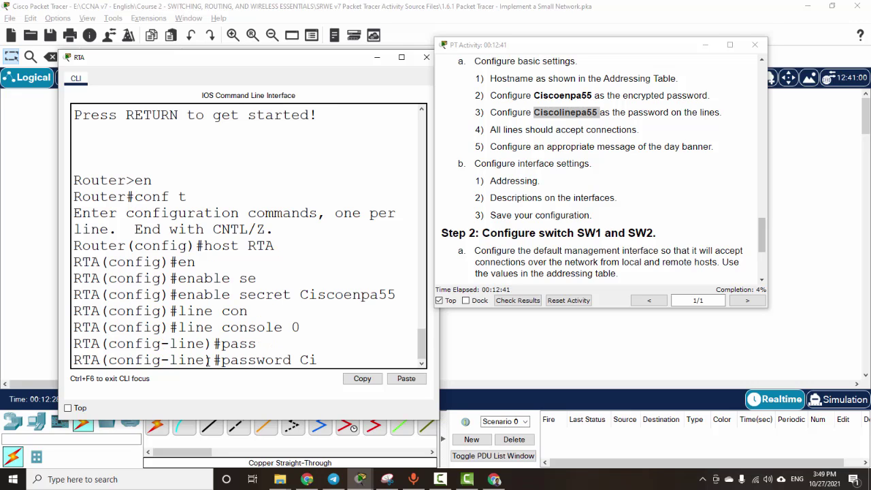
text(scoenpa)
text(55)
key(Return)
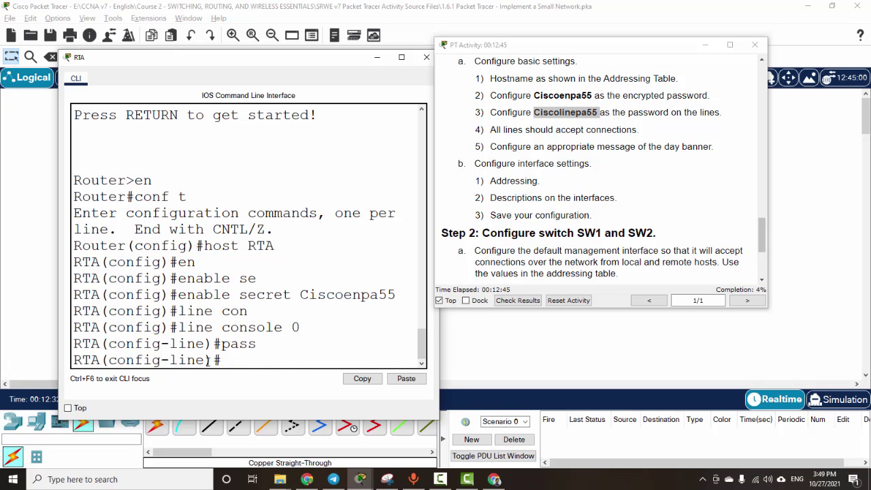
text(login)
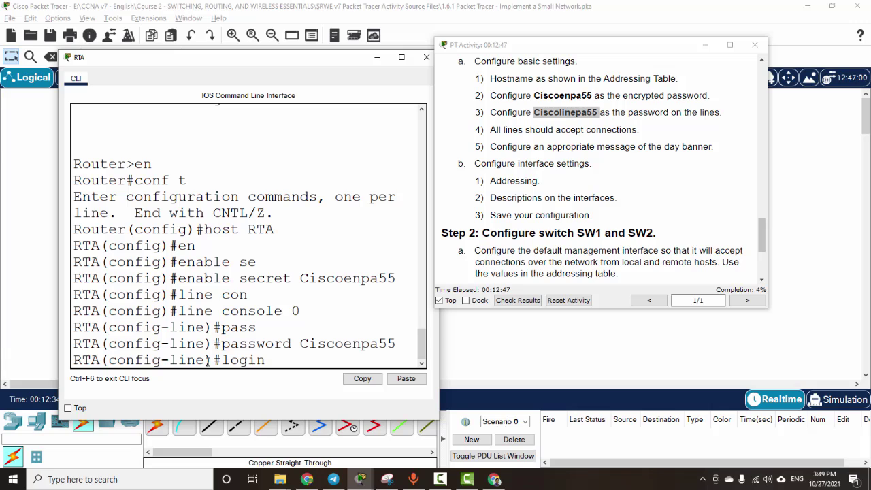
key(Return)
key(Return)
Step: Give line vty 0 4 the activity's line password and require login
text(line )
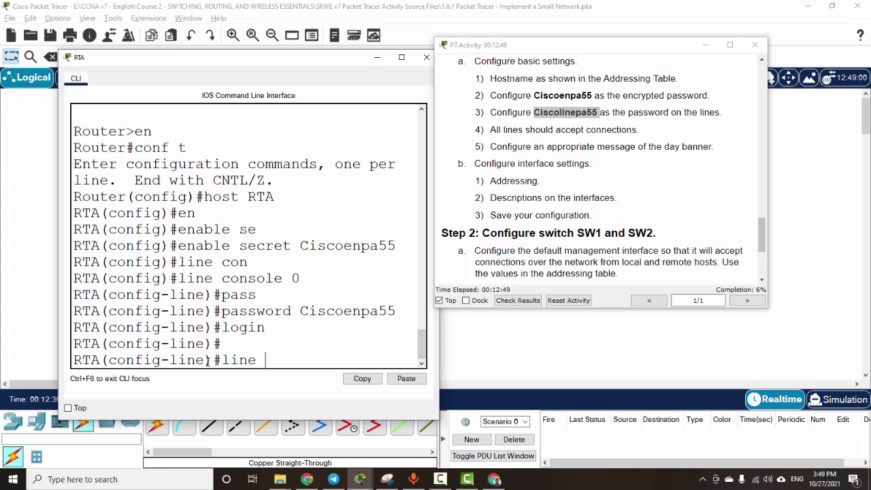
text(vty 0 4)
key(Return)
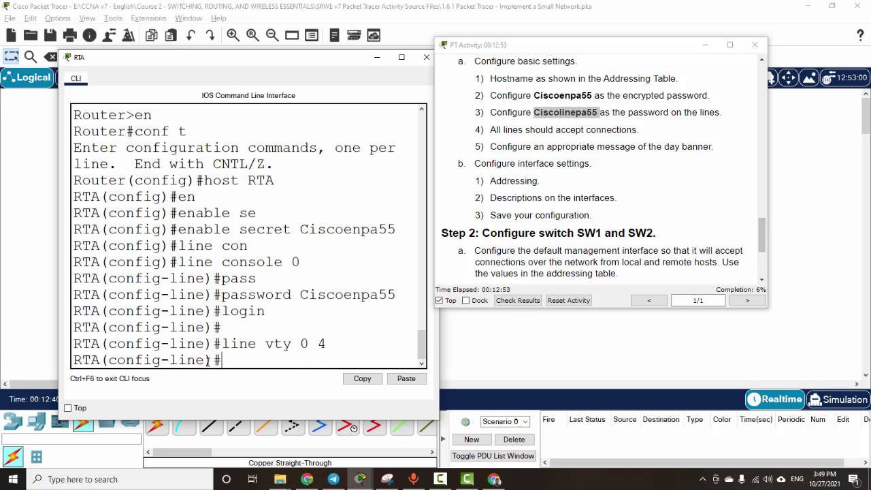
text(pass)
key(Tab)
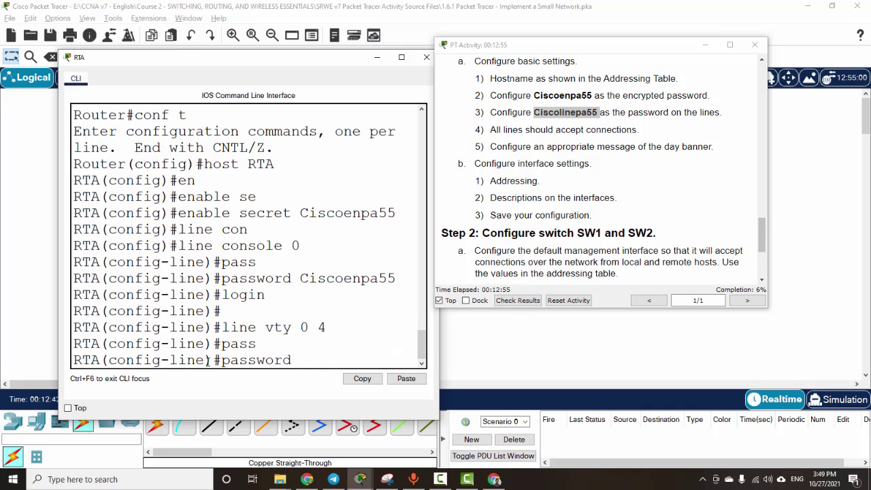
text(Cisco)
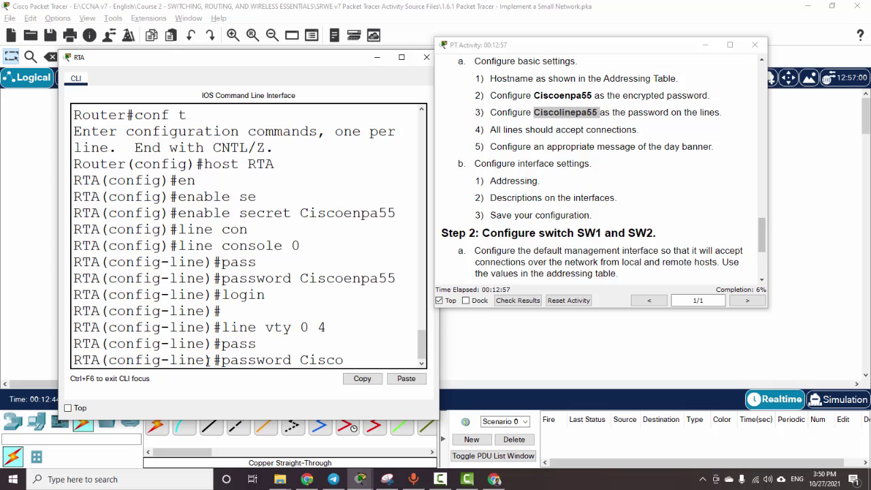
text(pa)
key(BackSpace)
key(BackSpace)
key(BackSpace)
text(olinepa)
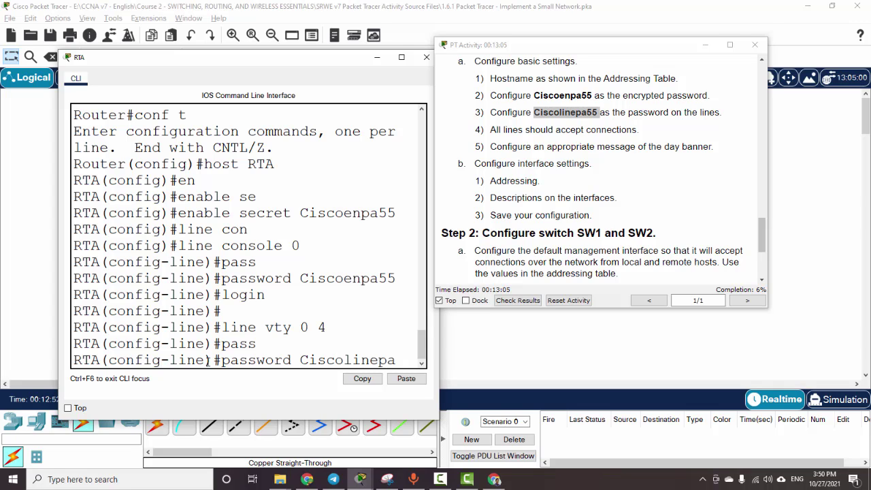
text(55)
key(Return)
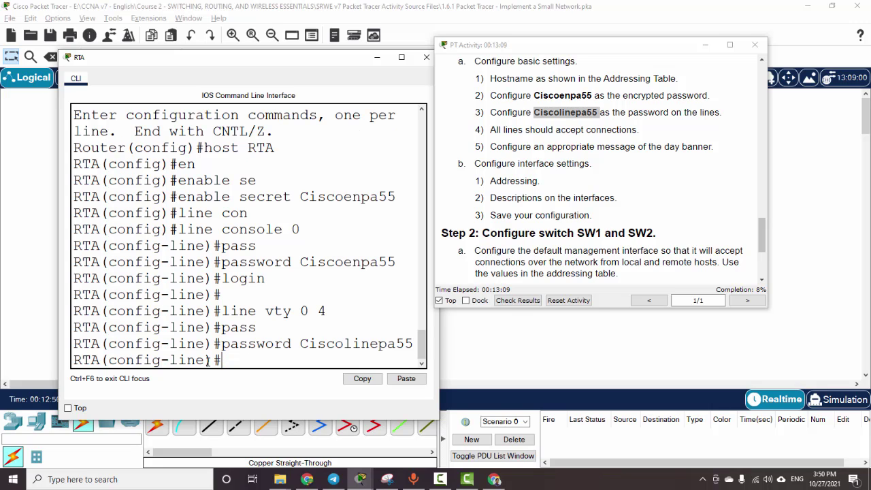
text(logi)
text(n)
key(Return)
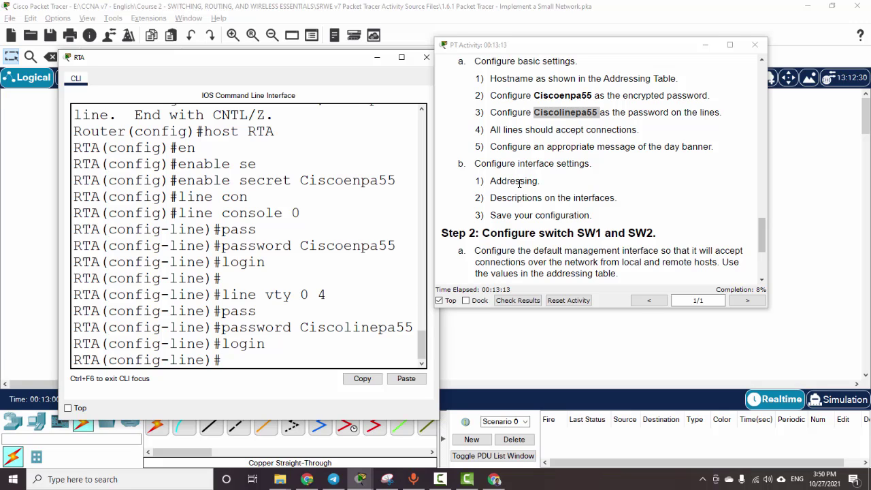
Step: Read the next instruction items, ending at the message-of-the-day banner step
drag(474, 163, 600, 169)
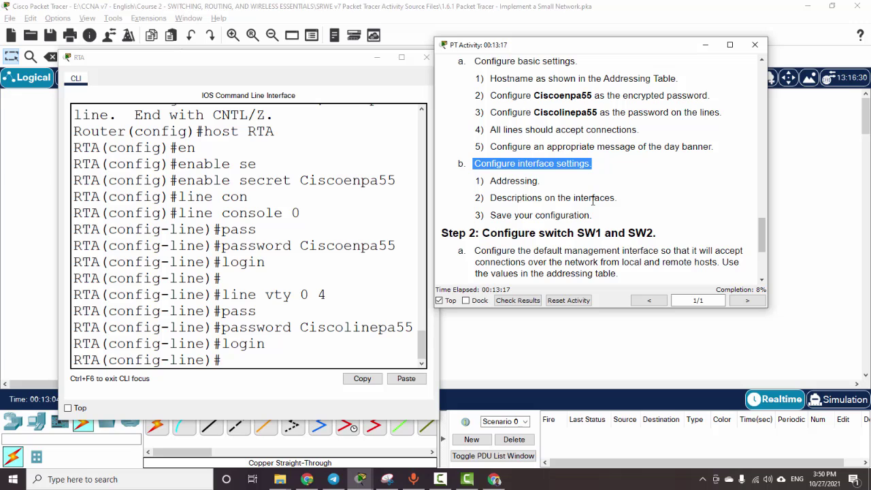
click(488, 130)
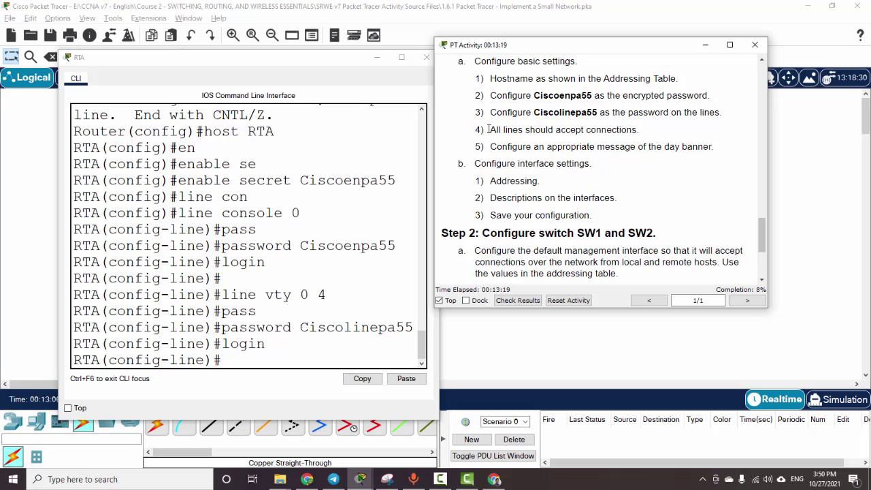
drag(489, 129, 647, 136)
drag(490, 147, 702, 150)
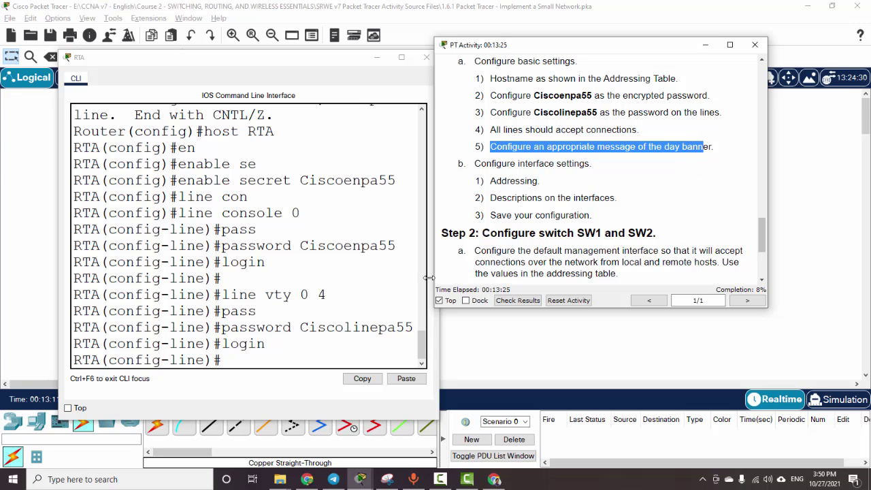
Step: Exit to global mode and set banner motd 'No unauthorized connect' closed with #
click(264, 353)
text(exit)
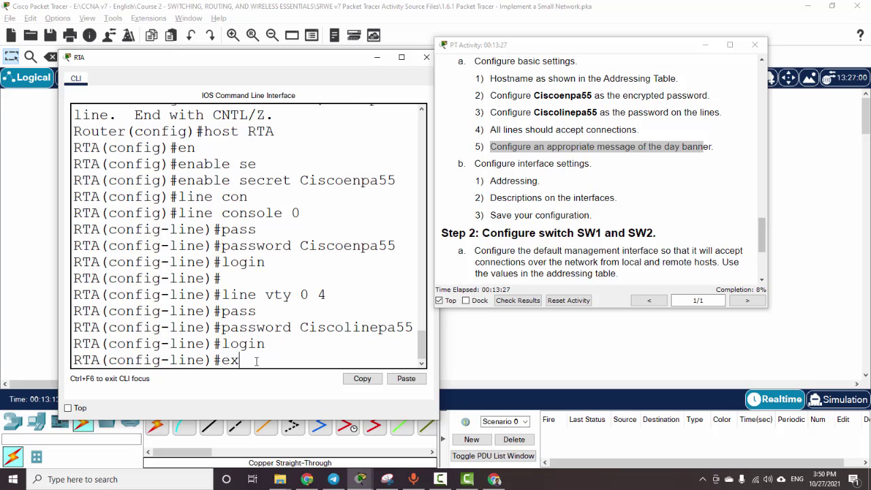
key(Return)
key(Return)
text(bann)
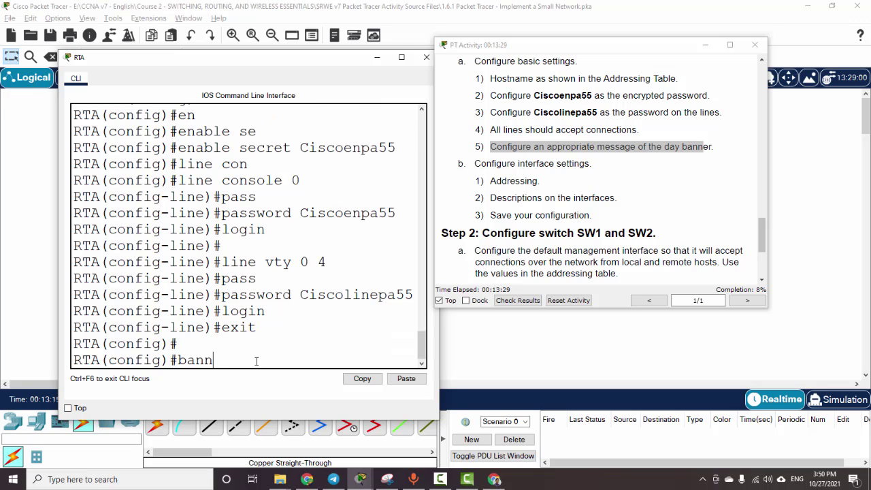
text(er motd #)
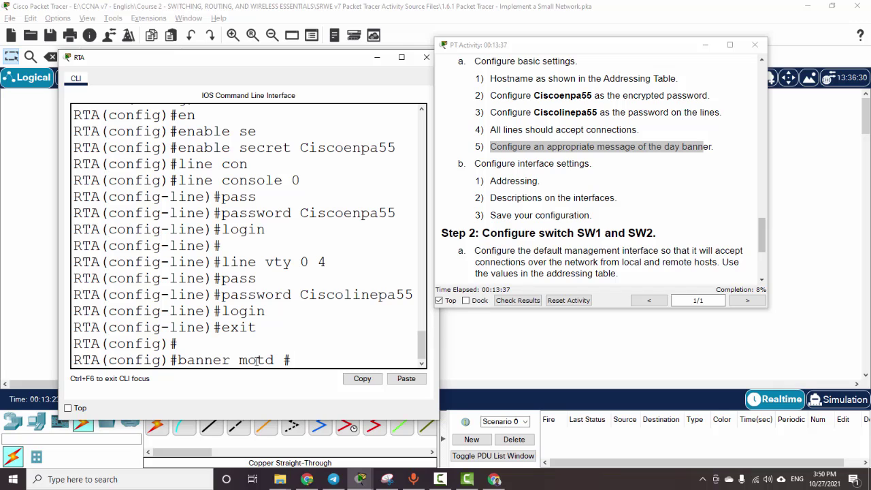
text(No conn)
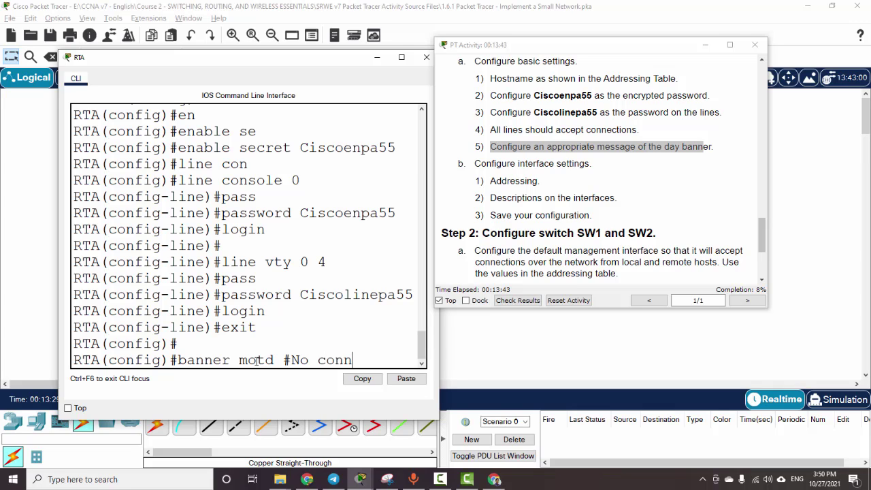
key(BackSpace)
key(BackSpace)
key(BackSpace)
key(BackSpace)
key(BackSpace)
text(unauthori)
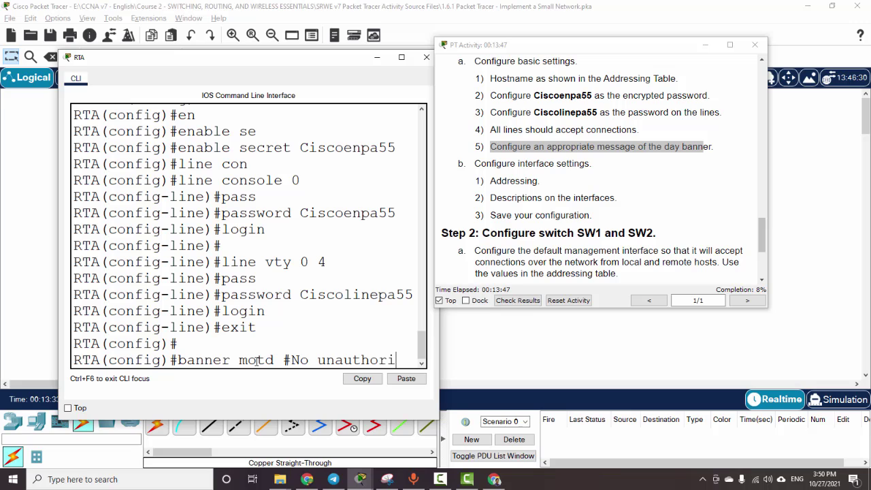
text(zed connect)
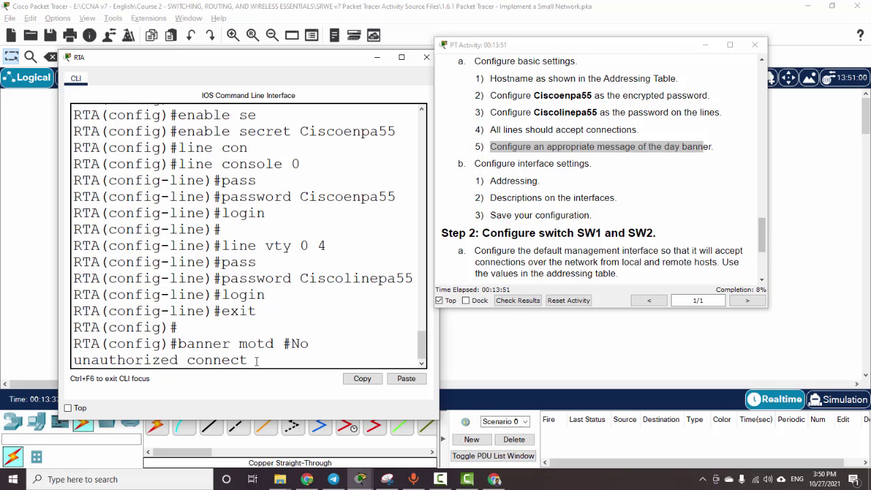
text(")
key(Return)
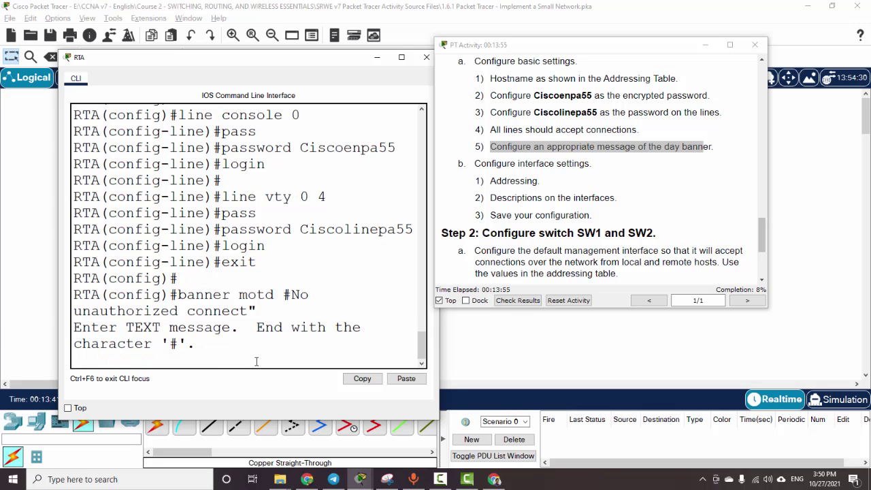
key(Return)
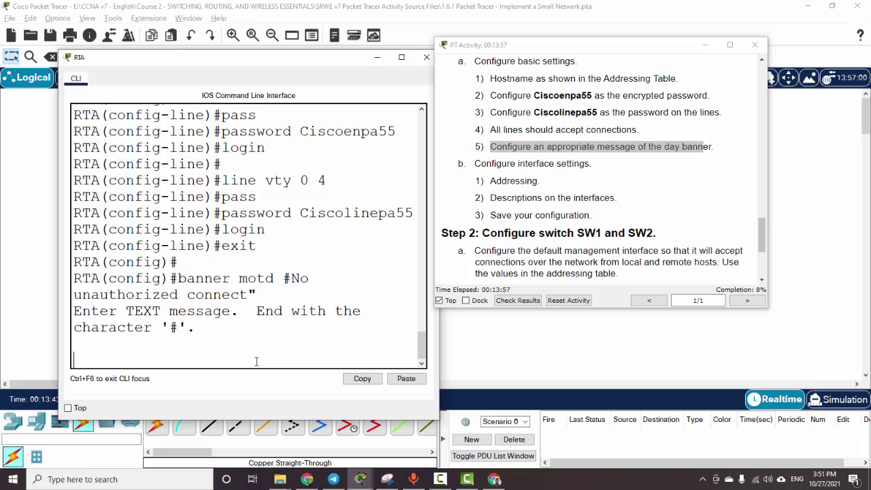
text(#)
key(Return)
key(Return)
key(Return)
key(Return)
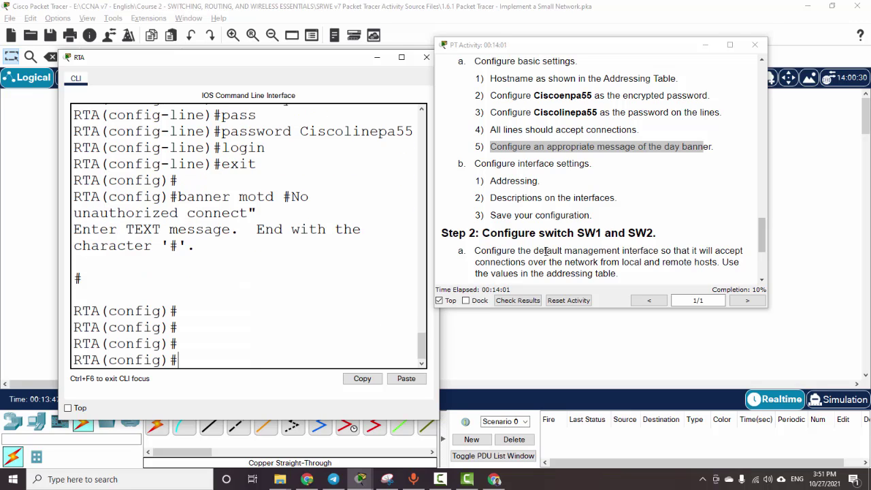
Step: Scroll to the Addressing Table and check RTA's G0/0 and G0/1 addresses
scroll(591, 233, down, 3)
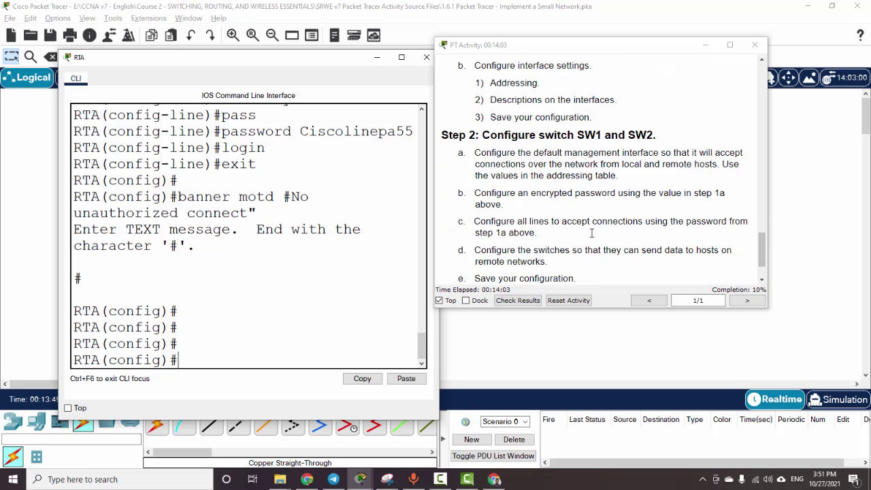
scroll(621, 208, up, 3)
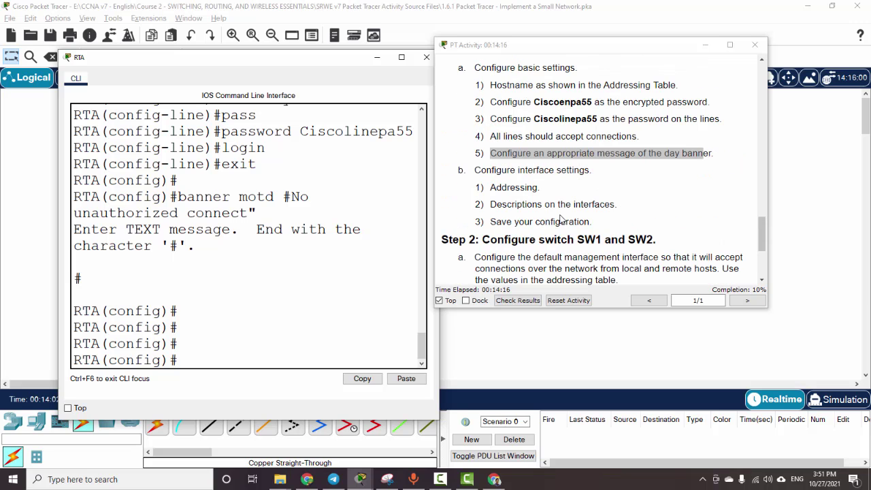
drag(476, 172, 619, 196)
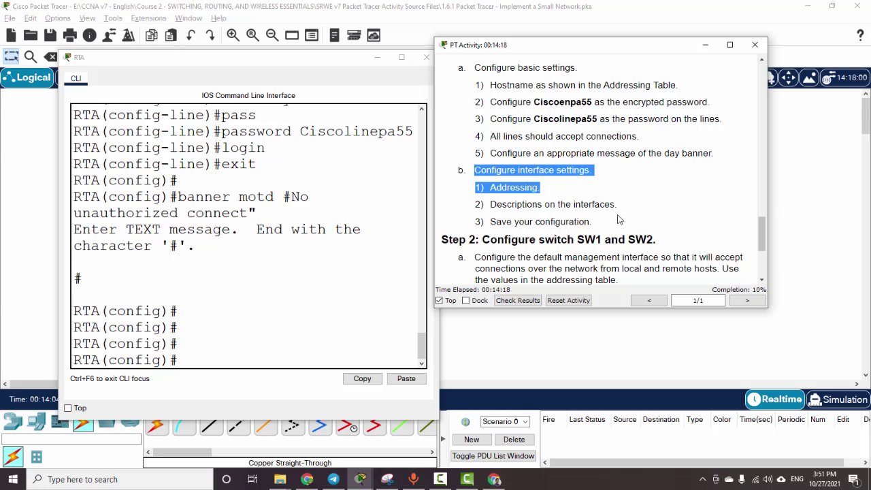
click(621, 216)
scroll(621, 216, up, 9)
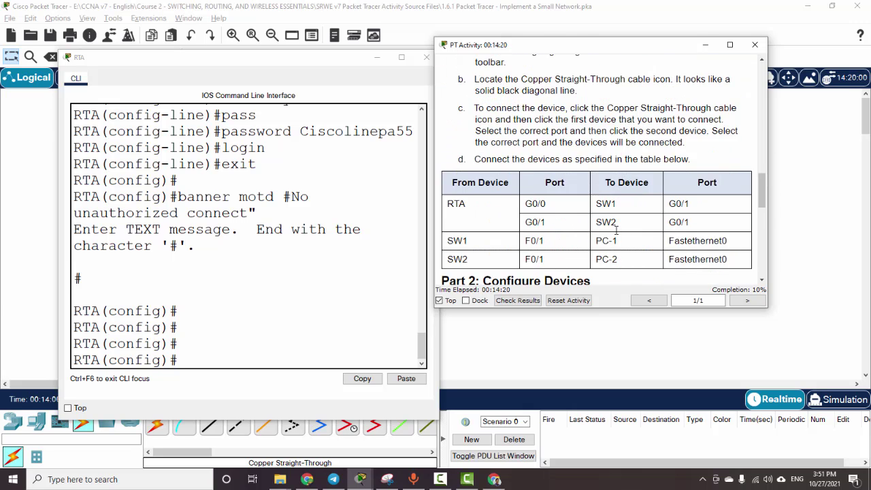
scroll(615, 231, up, 5)
scroll(616, 230, up, 10)
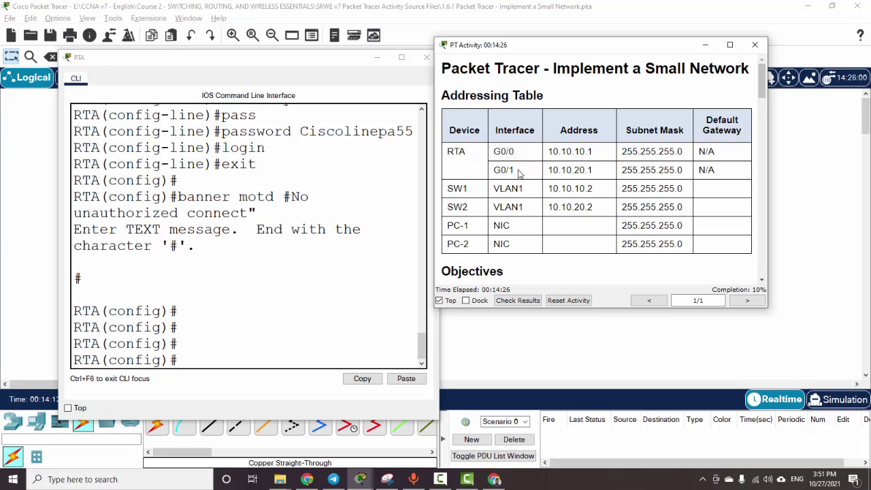
drag(516, 170, 618, 178)
click(618, 178)
click(240, 353)
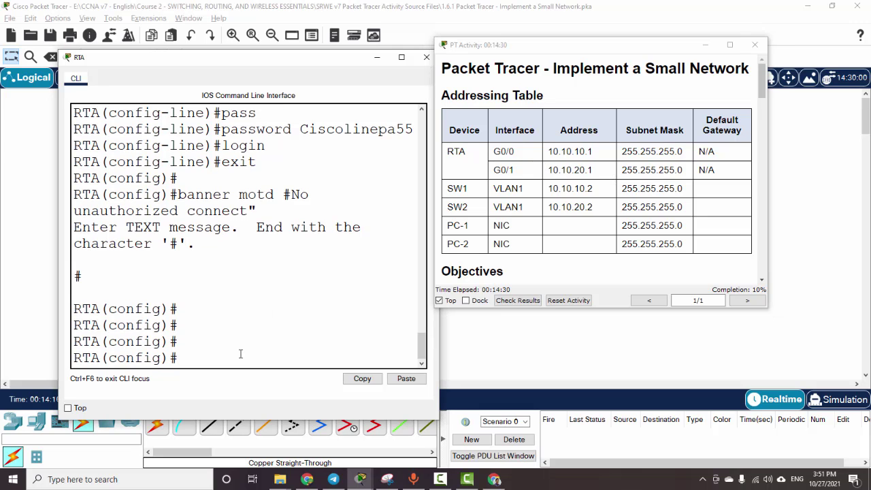
Step: Give RTA's G0/0 the address 10.10.10.1 255.255.255.0 and bring it up
text(int G0/0)
key(Return)
text(ip )
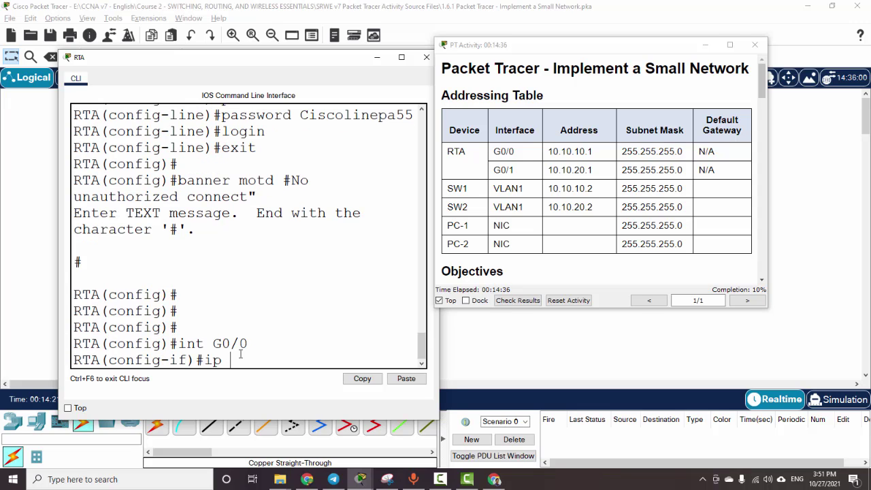
text(add 10.10.10.1)
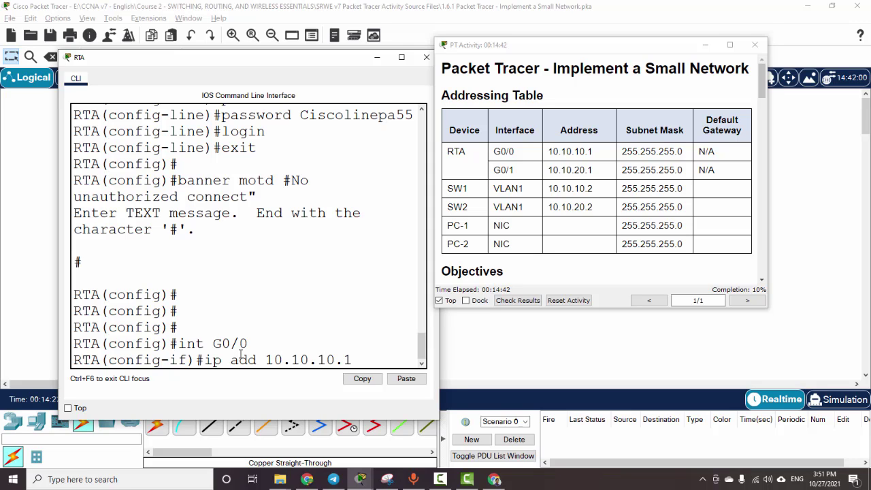
text( 255.255.255.0)
key(Return)
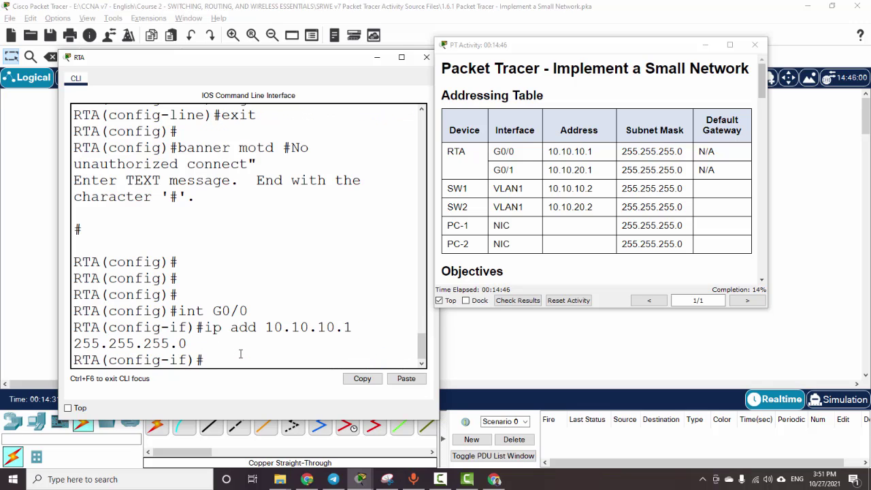
text(no shut)
key(Return)
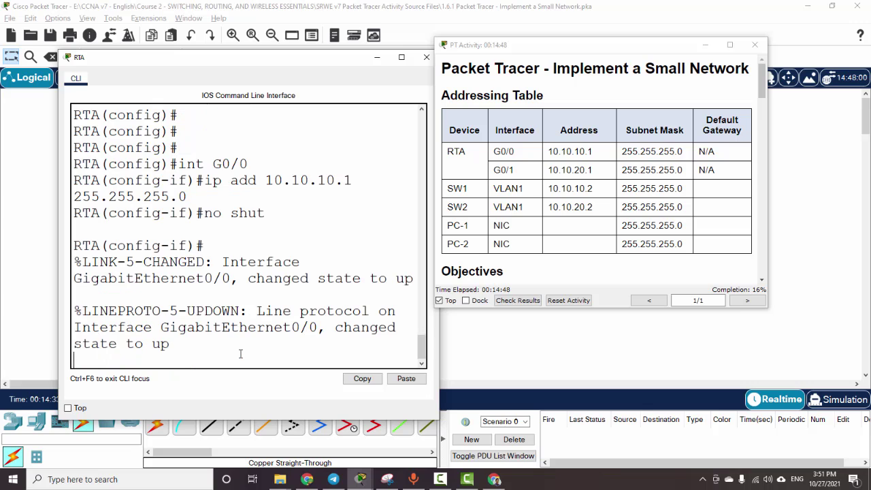
Step: Edit recalled history commands to set G0/1 to 10.10.20.1 255.255.255.0 and enable it
key(Return)
key(Up)
key(Up)
key(Up)
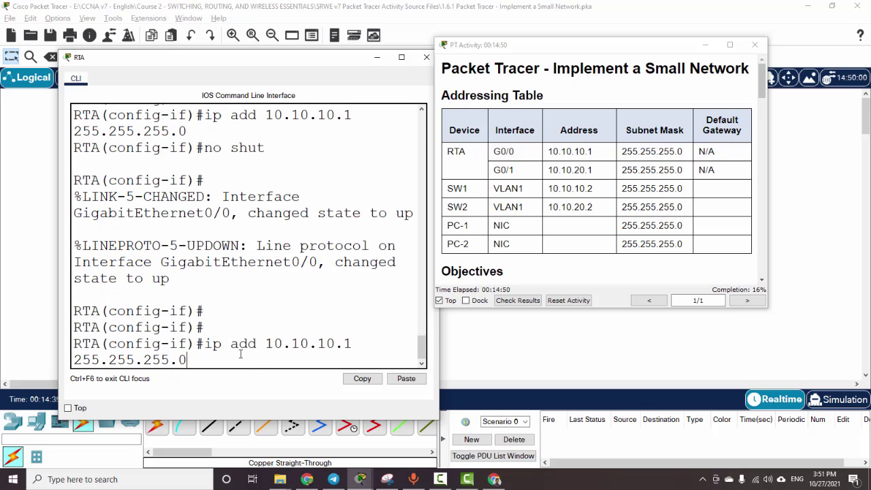
key(BackSpace)
text(1)
key(Return)
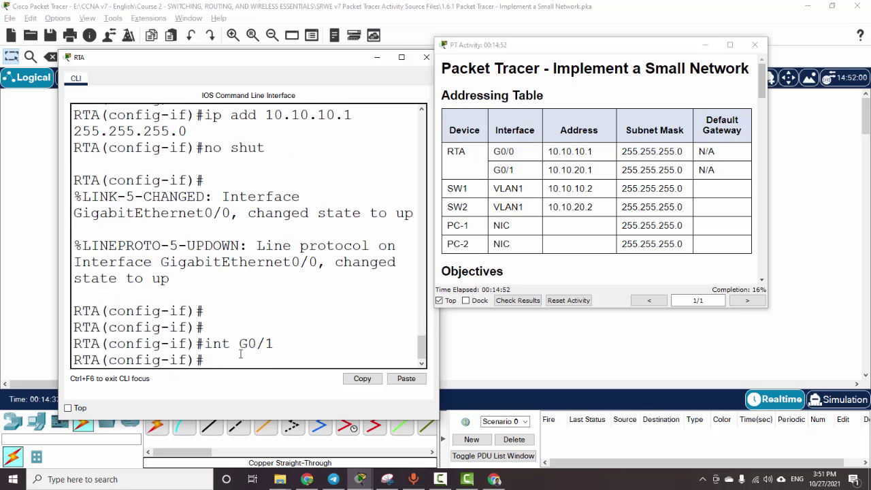
key(Up)
key(Up)
key(Up)
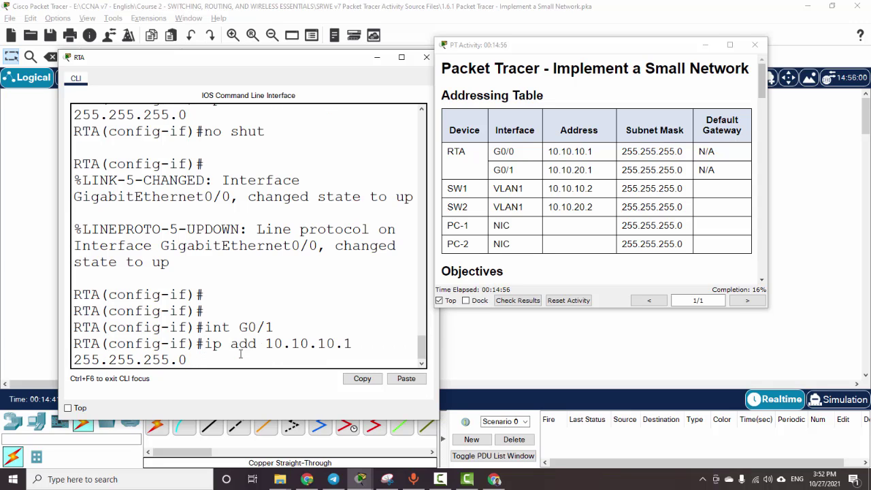
key(Left)
key(Left)
key(Left)
key(Left)
key(Left)
key(Left)
key(Left)
key(Left)
key(Left)
key(Left)
key(Left)
key(Left)
key(Left)
key(Left)
key(Right)
key(Delete)
text(2)
key(Return)
text(no shut)
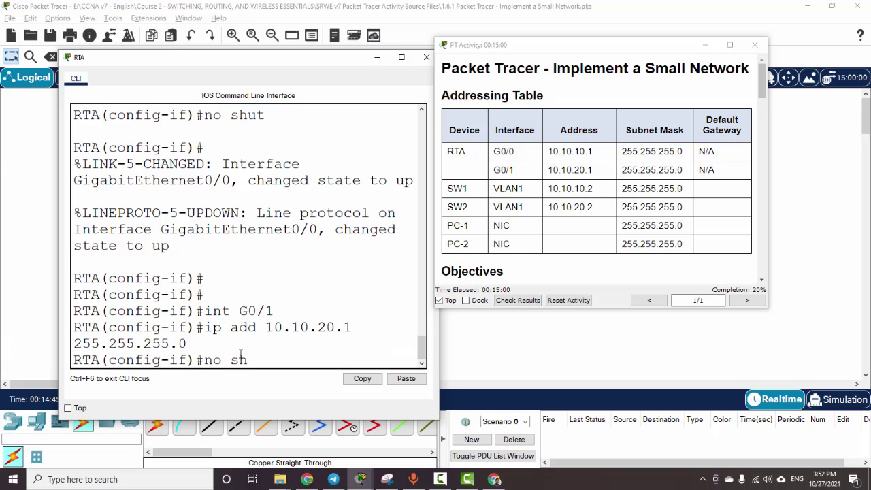
key(Return)
key(Return)
key(Return)
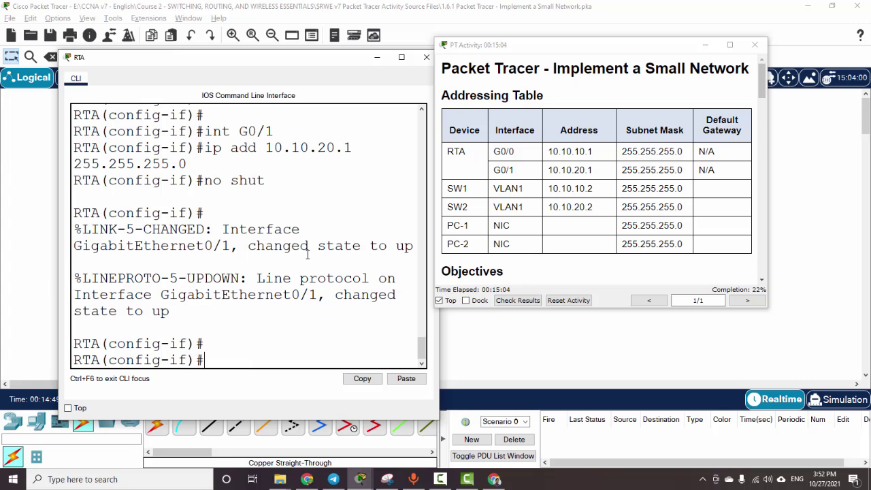
click(39, 278)
Step: Open SW1's CLI, arrange the windows, and enter global configuration mode with en and conf t
click(106, 223)
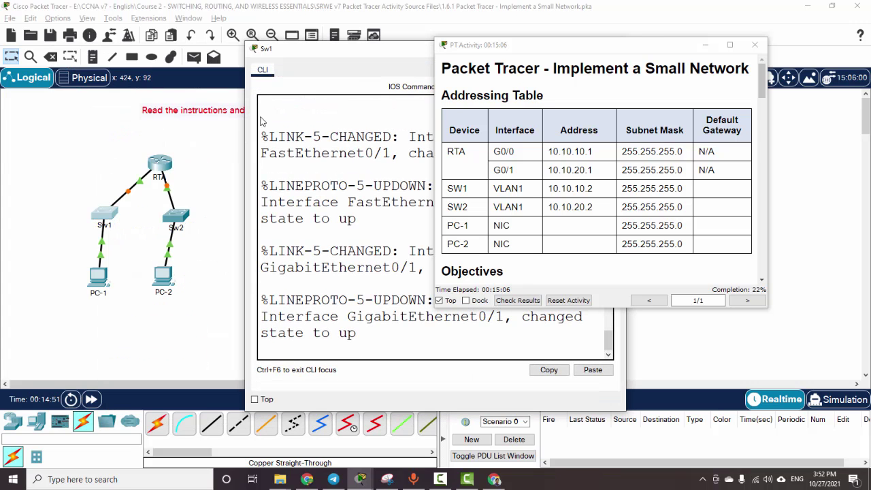
drag(366, 54, 199, 22)
drag(487, 42, 542, 38)
click(212, 305)
key(Return)
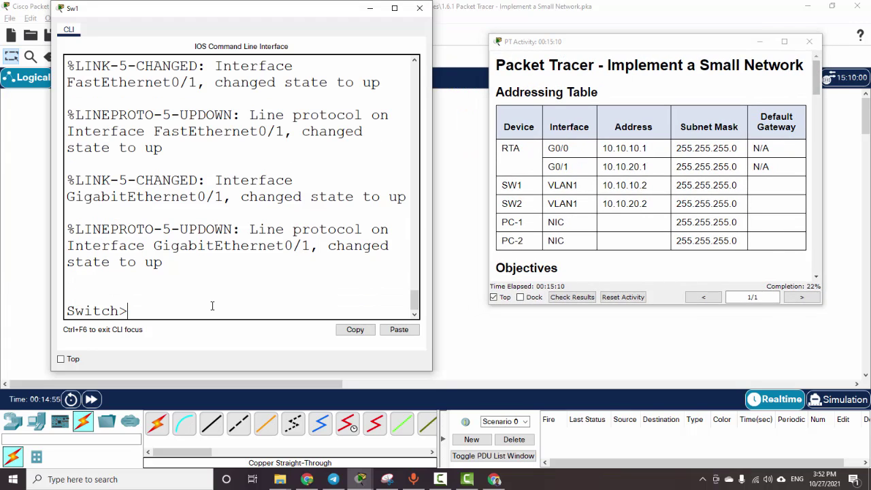
text(en)
key(Return)
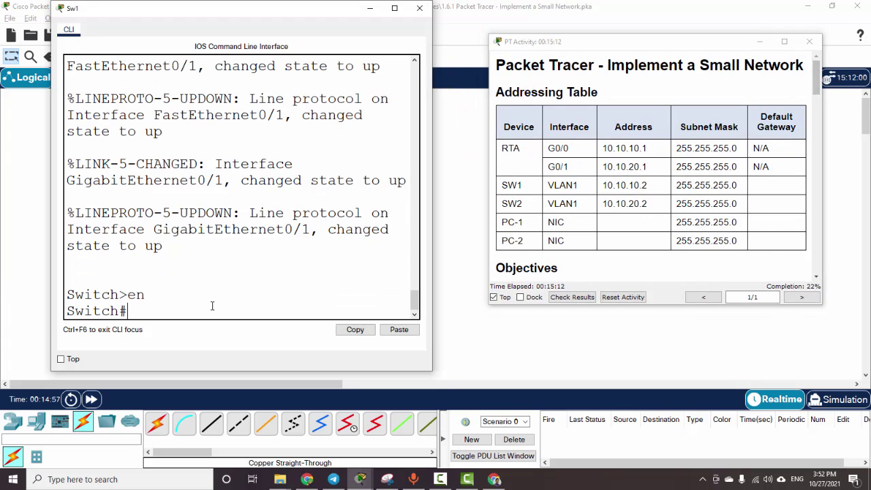
text(conf t)
key(Return)
Step: Assign interface vlan1 the address 10.10.10.2 255.255.255.0 and enable it with no shut
text(v)
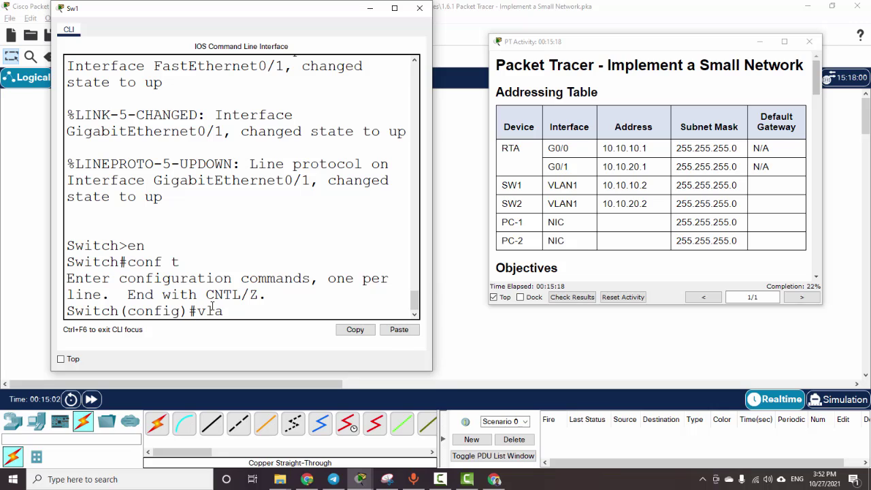
key(BackSpace)
text(int v)
text(lanb)
text(n)
text(1)
key(Return)
text(ip ad)
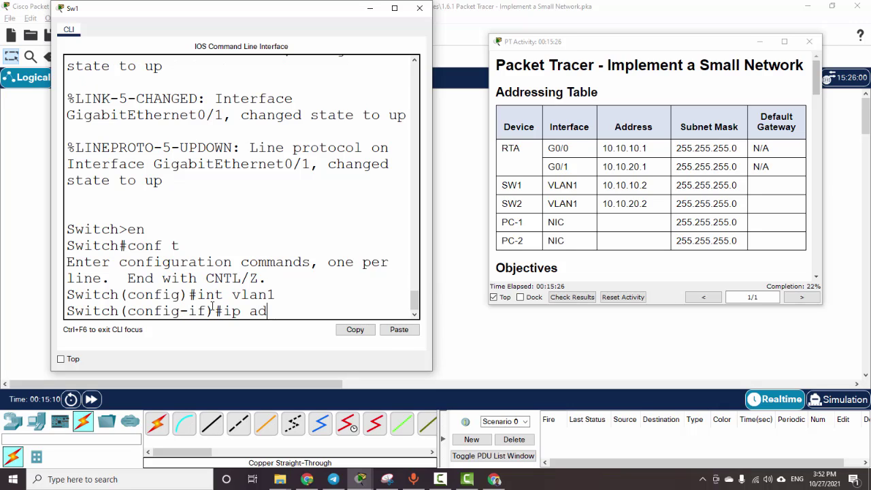
text(d 10.10.10.2 255.)
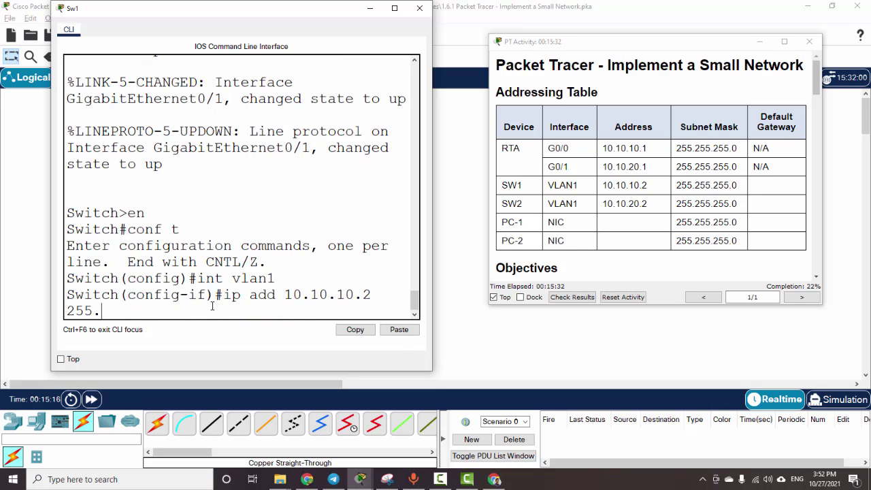
text(255.255.0)
key(Return)
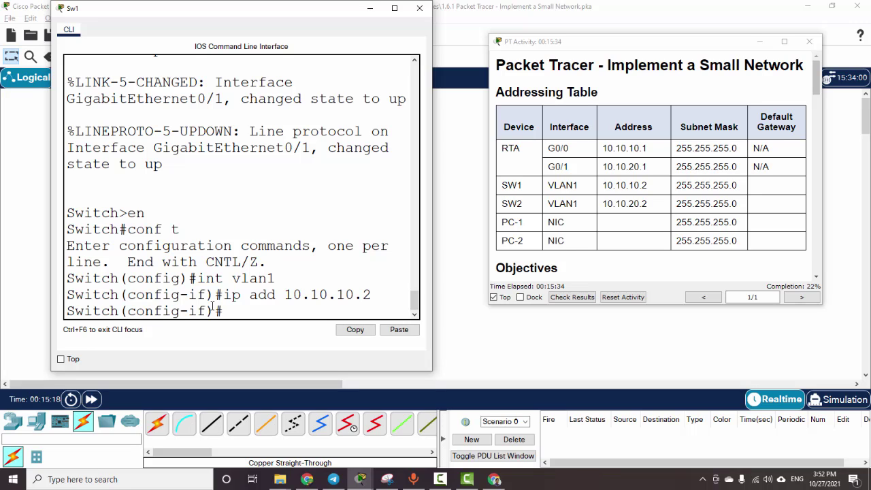
text(no hsut)
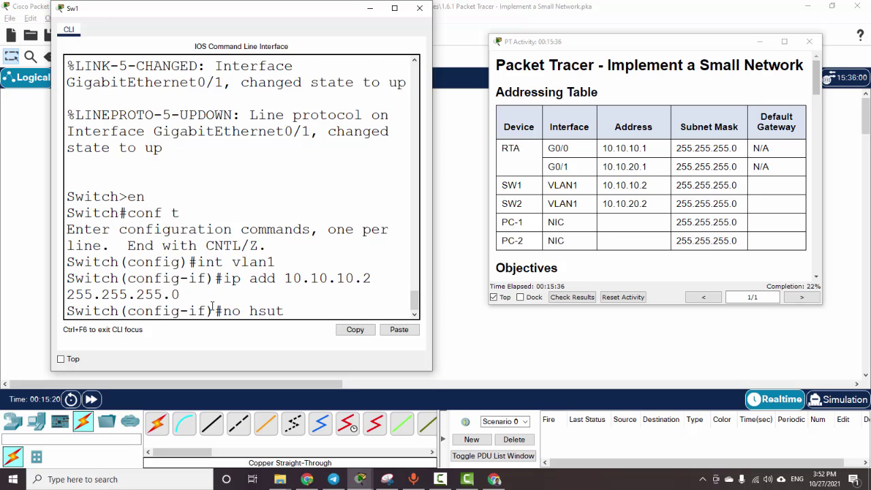
key(Return)
key(Up)
key(BackSpace)
key(BackSpace)
key(BackSpace)
key(BackSpace)
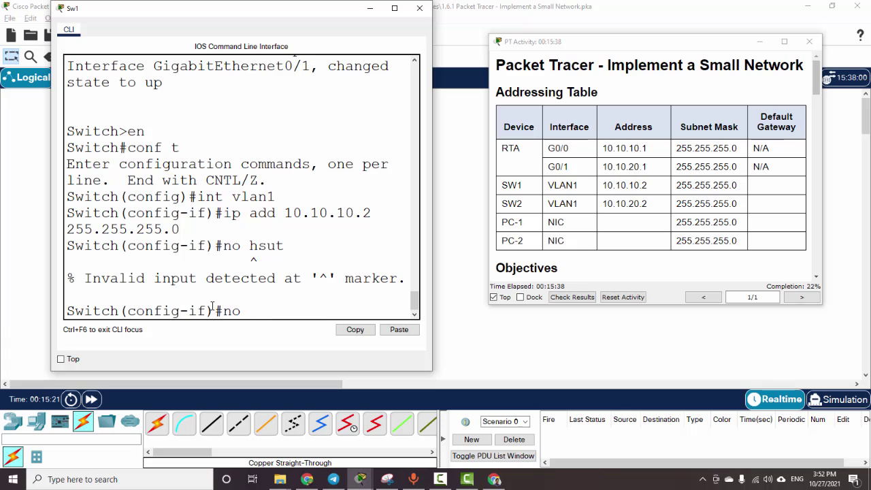
text(shut)
key(Return)
key(Return)
key(Return)
key(Return)
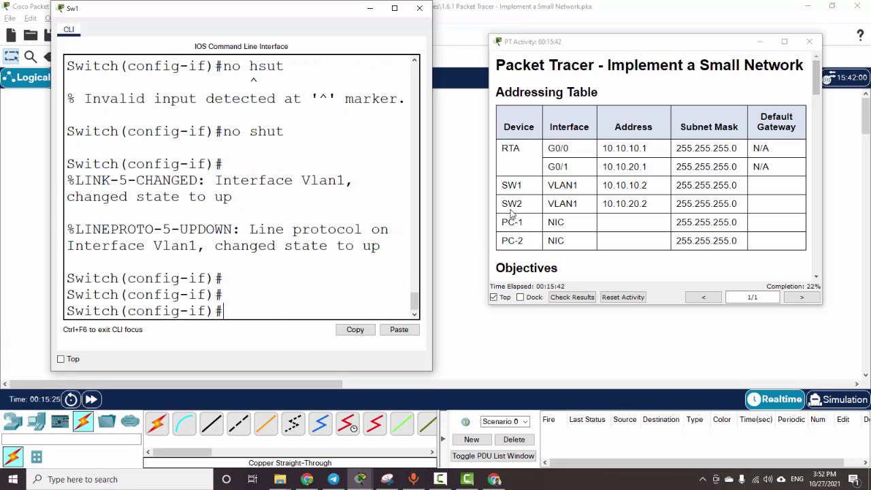
Step: Check SW2's addressing row in the PT Activity instructions and scroll down toward Step 2
drag(507, 206, 724, 216)
click(724, 215)
scroll(724, 216, down, 15)
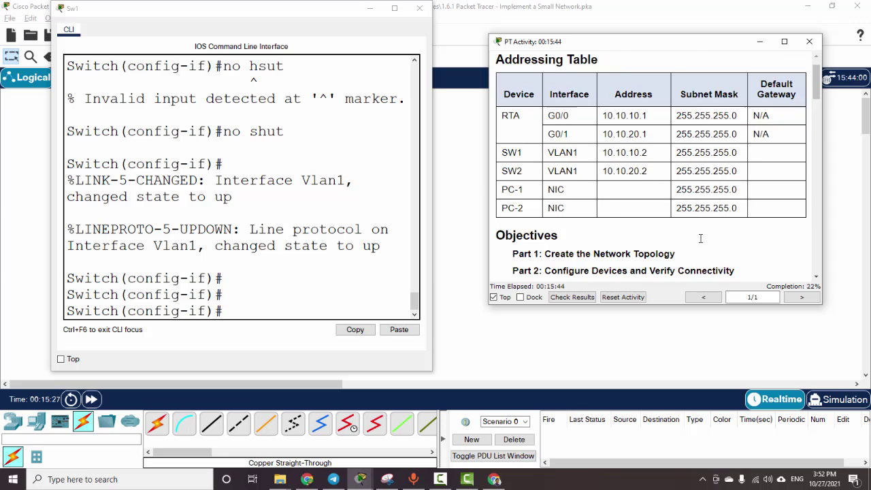
scroll(699, 238, down, 15)
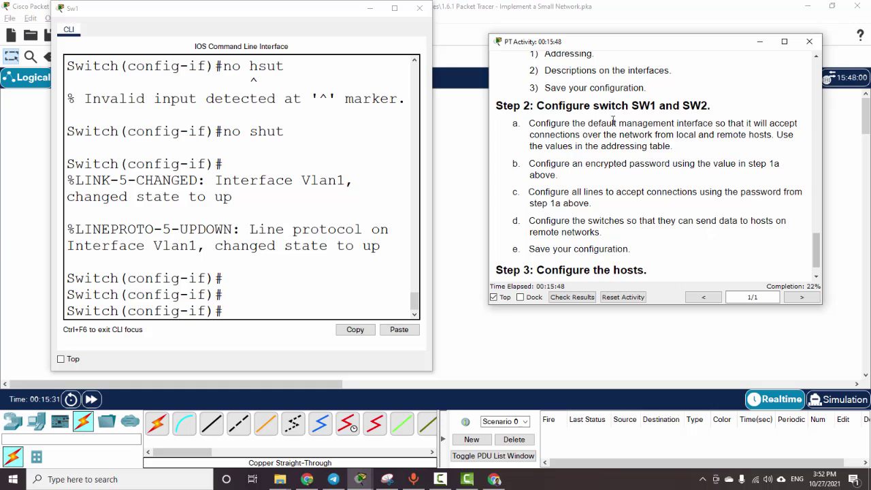
Step: Read Step 2's switch instructions: management interface, encrypted password, lines, and remote networks
drag(540, 109, 701, 109)
click(672, 151)
drag(584, 124, 738, 135)
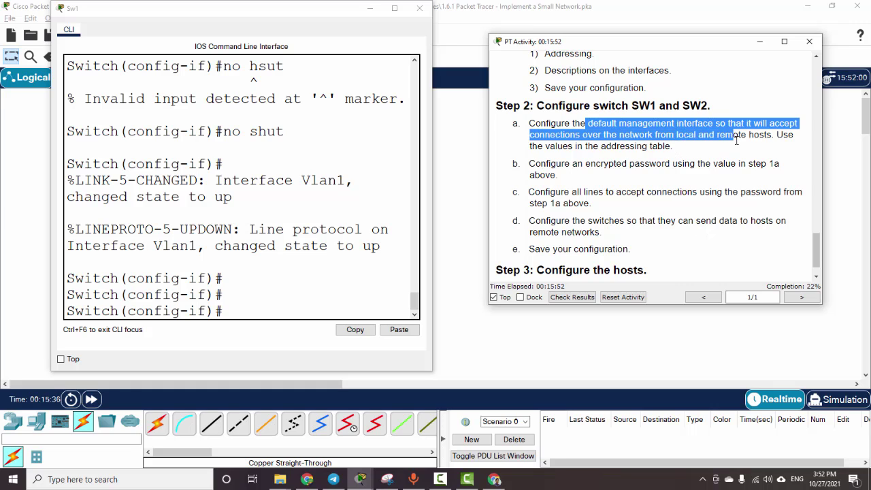
click(717, 161)
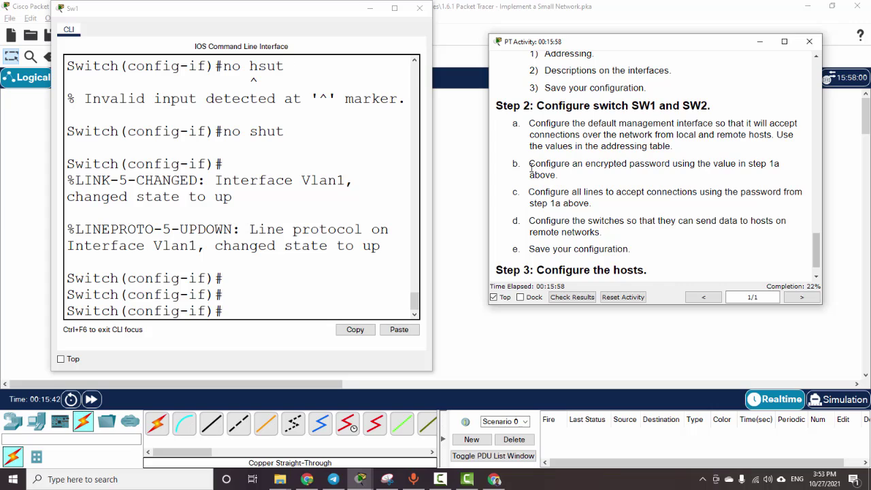
drag(530, 166, 609, 179)
click(629, 183)
drag(551, 195, 638, 206)
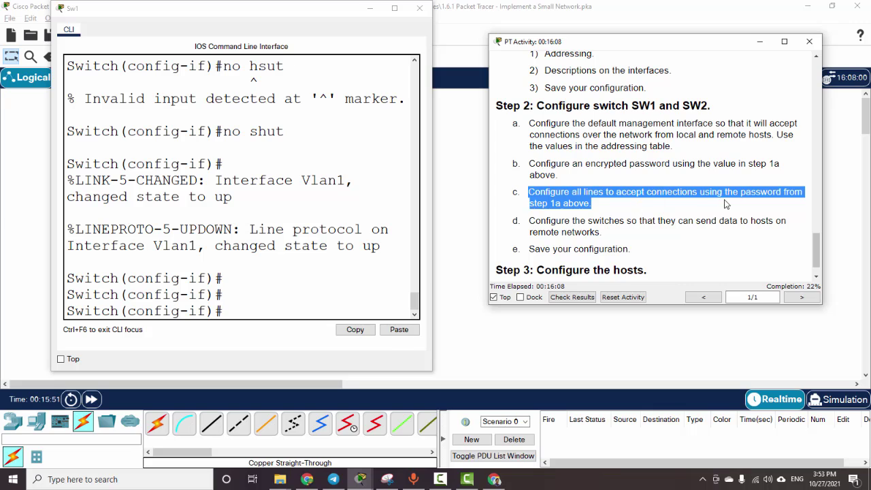
click(730, 204)
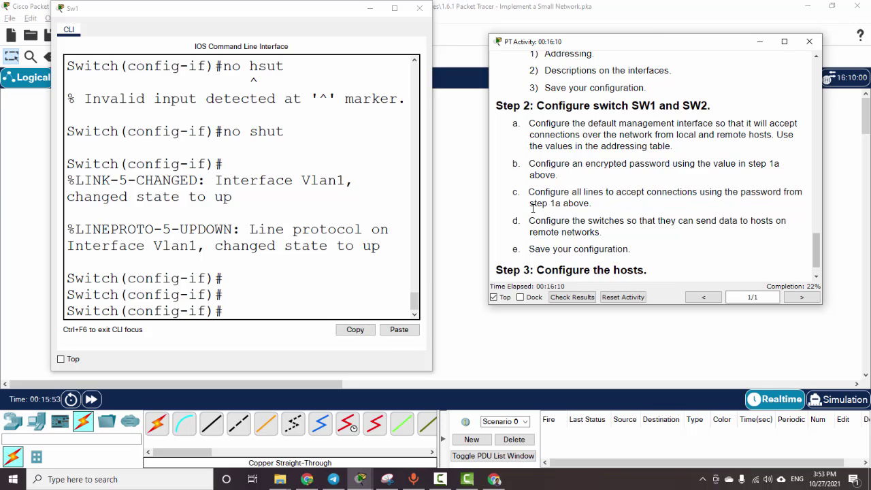
drag(530, 204, 695, 209)
click(695, 208)
drag(607, 233, 530, 223)
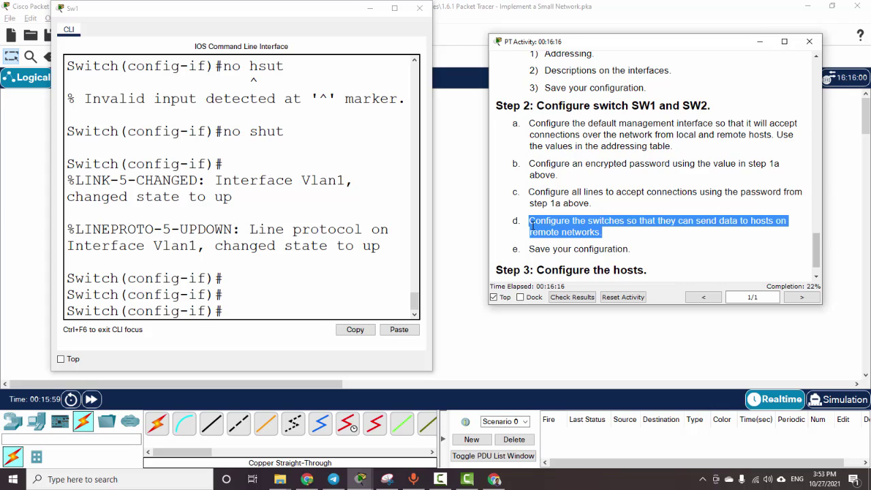
click(574, 234)
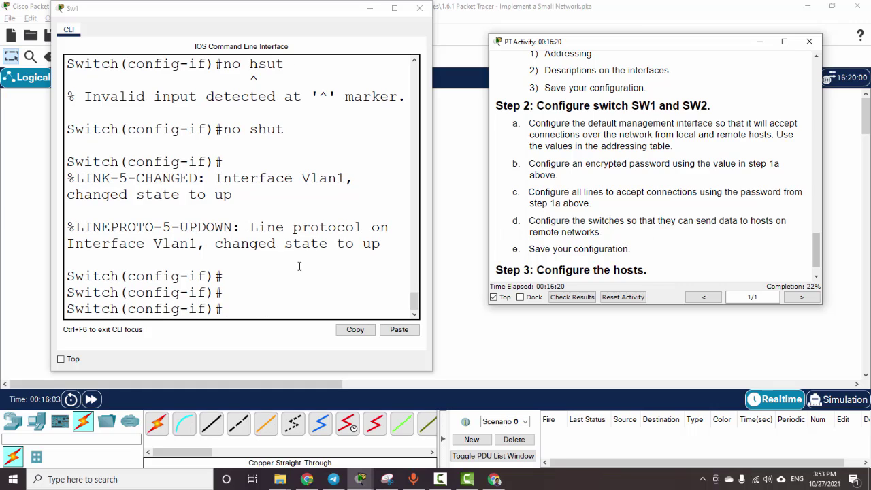
Step: Exit SW1's VLAN1 interface configuration
click(248, 297)
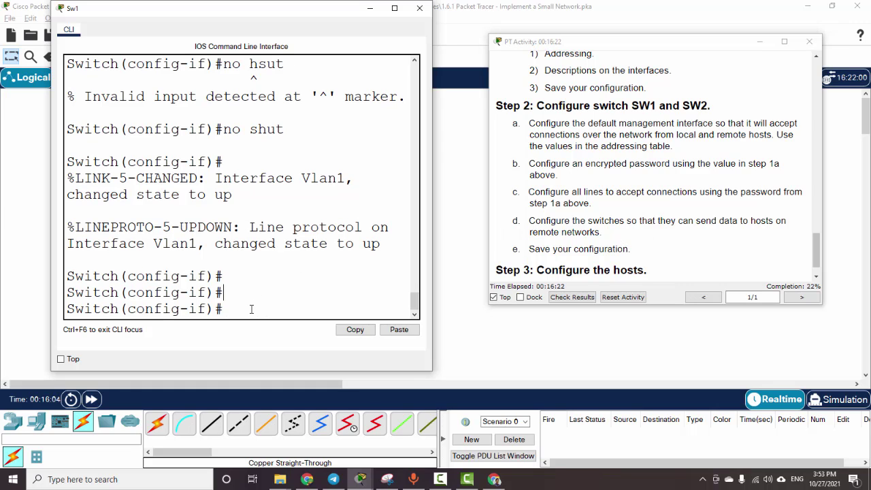
text(exit)
key(Return)
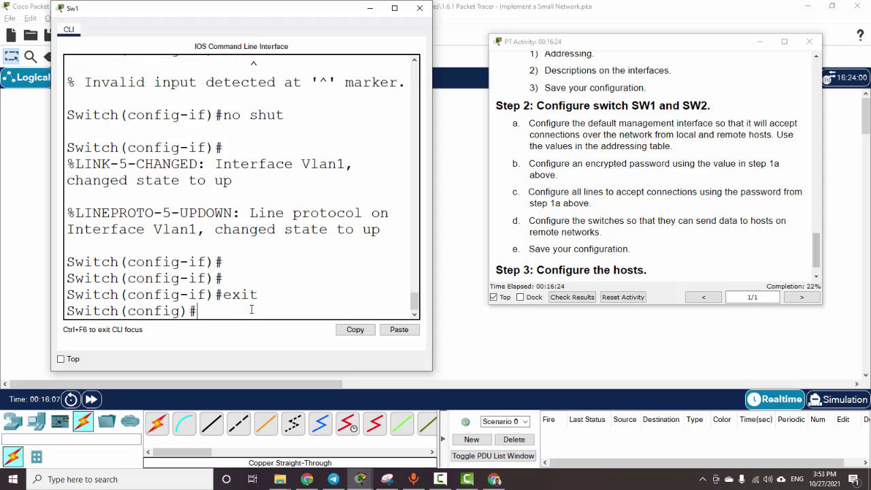
key(Return)
key(Return)
key(Return)
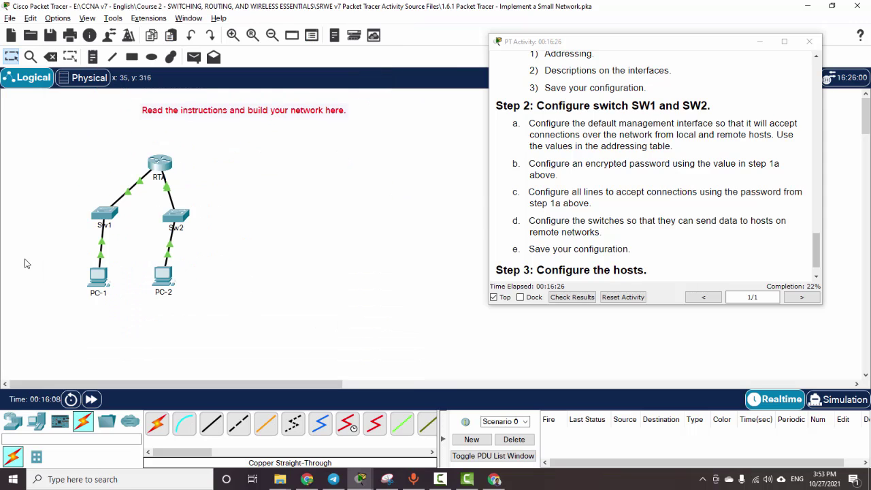
Step: Reopen SW1's CLI, enter ip default-gateway 10.10.10.1, and close the SW1 window
click(45, 267)
mouse_move(142, 184)
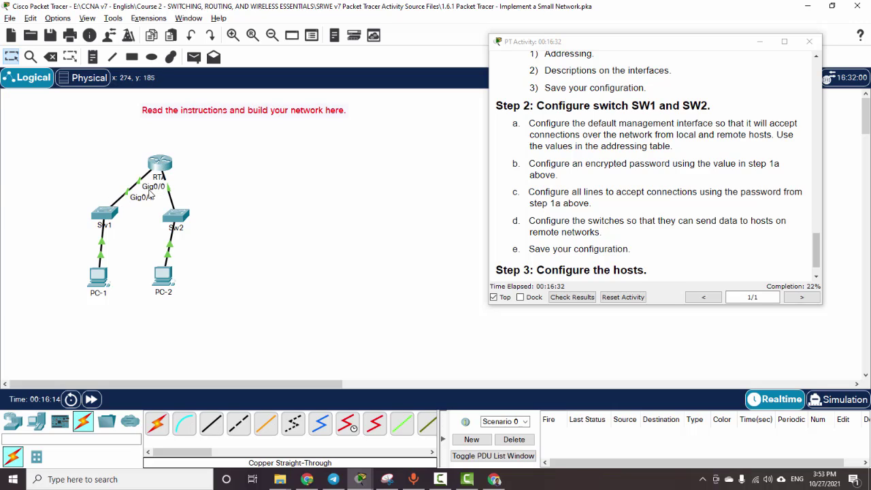
click(109, 214)
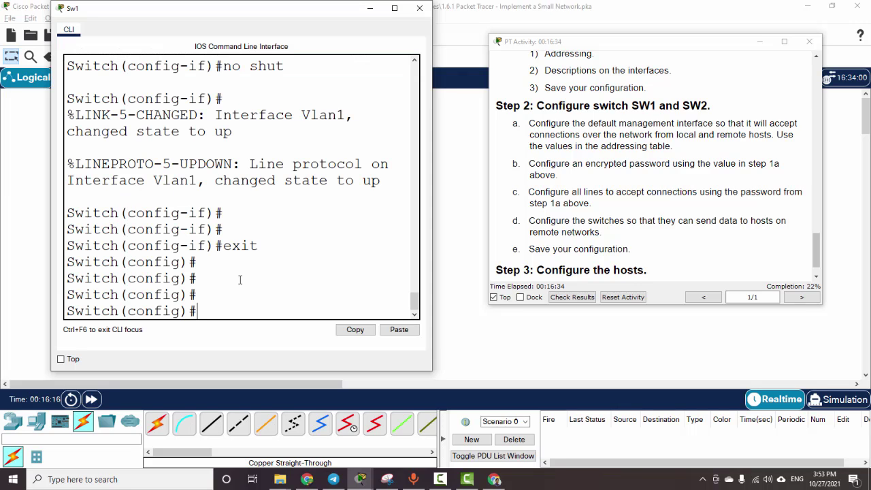
text(ip de)
key(Tab)
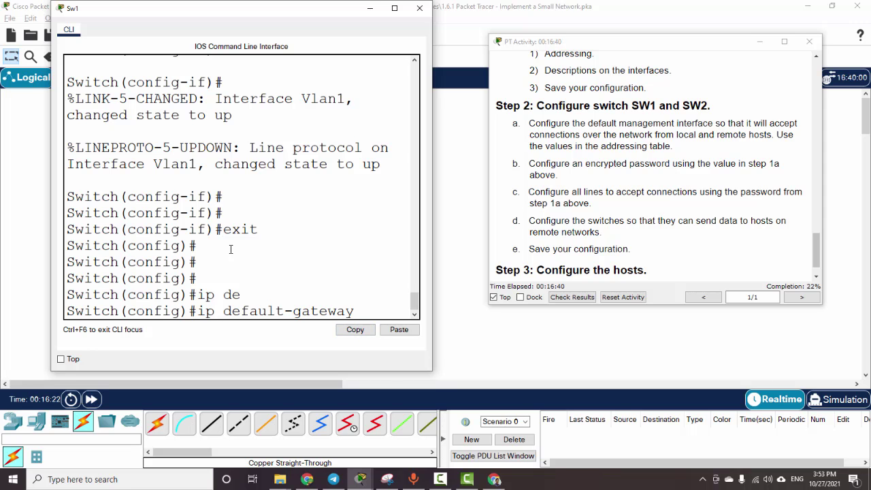
scroll(575, 202, up, 10)
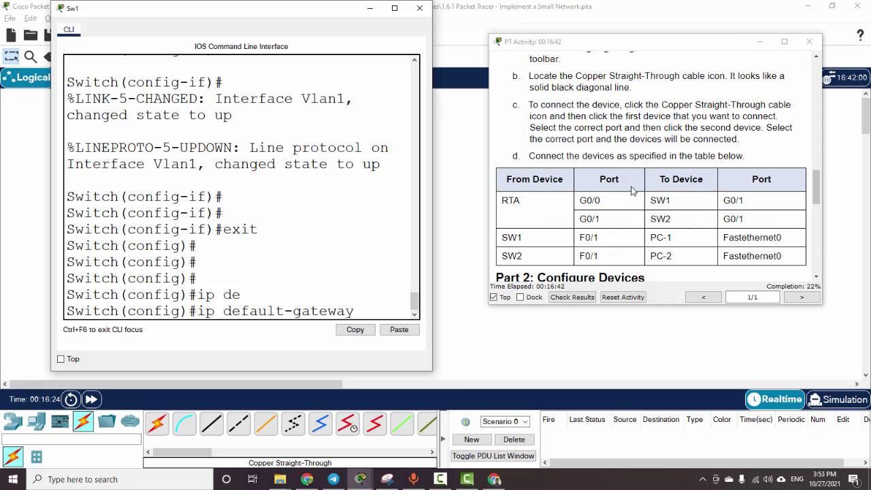
scroll(575, 202, up, 15)
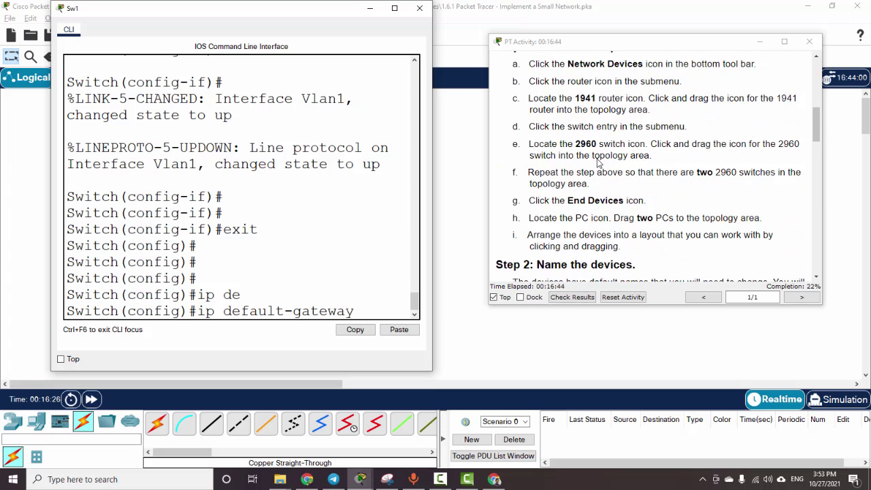
scroll(597, 158, up, 3)
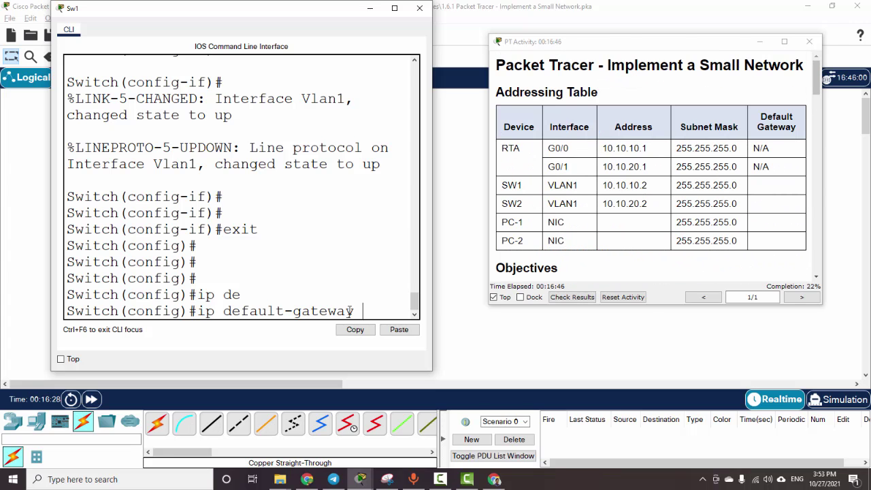
text(0.10.10.1)
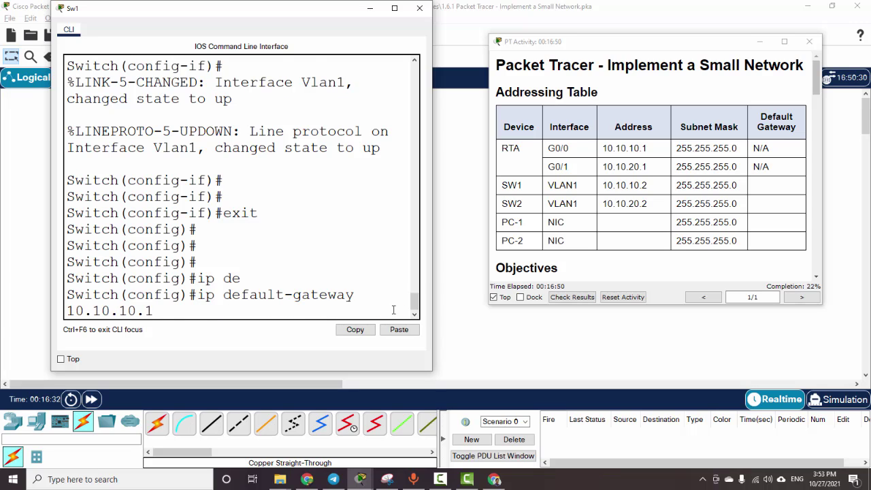
key(Return)
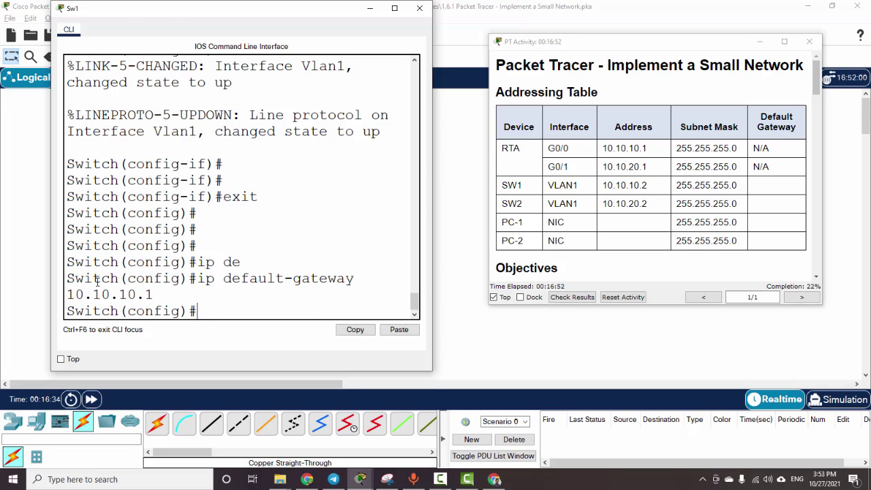
key(alt+F4)
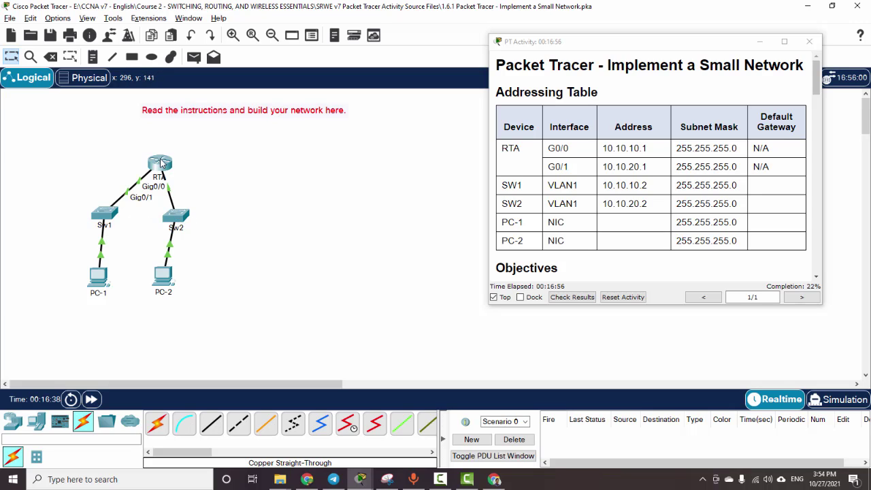
Step: Reposition Sw2 and RTA on the canvas, then enter global configuration mode on Sw2
drag(177, 215, 223, 216)
mouse_move(168, 164)
mouse_down()
mouse_move(189, 160)
mouse_move(176, 150)
mouse_up()
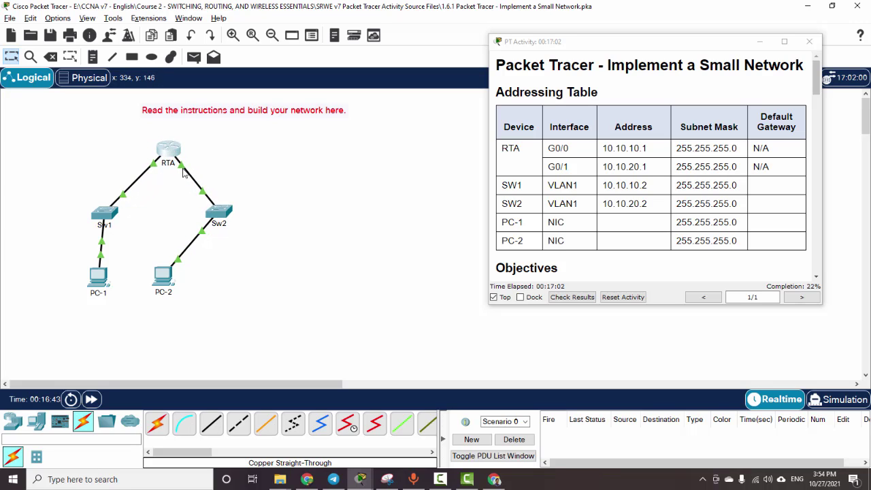
click(221, 208)
key(Return)
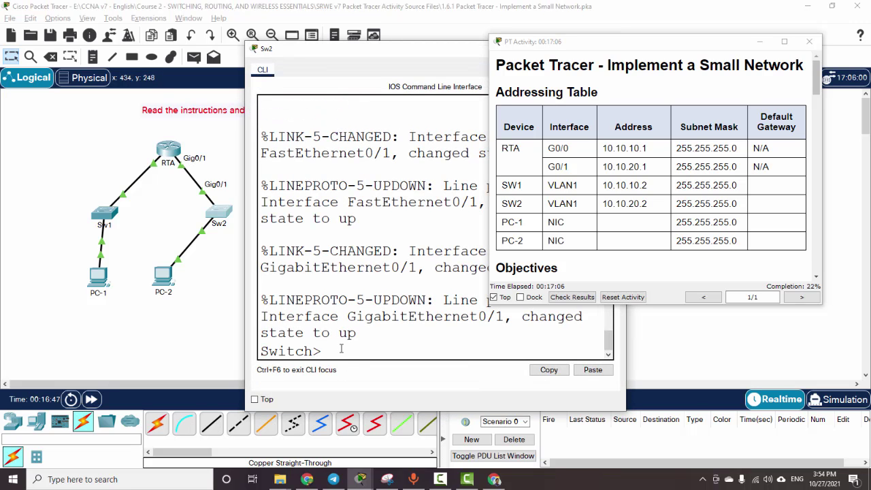
text(en)
key(Return)
text(conf t)
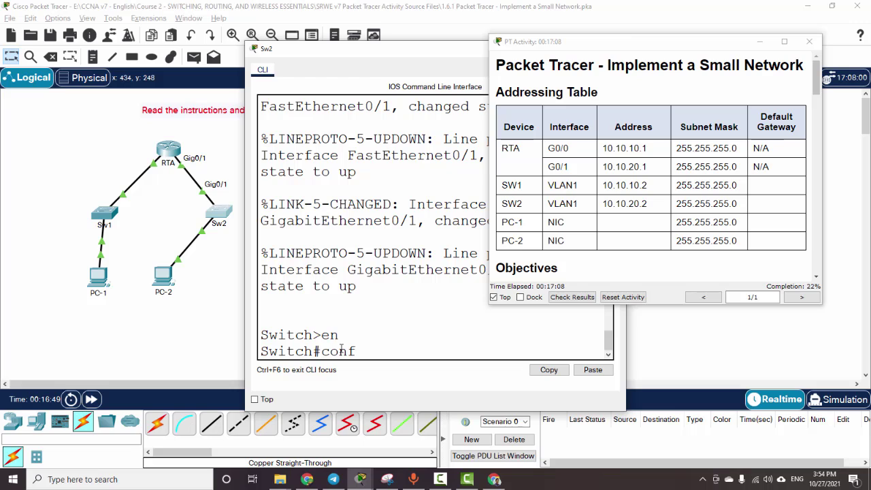
key(Return)
Step: Set Sw2's default gateway to 10.10.20.1
text(ip)
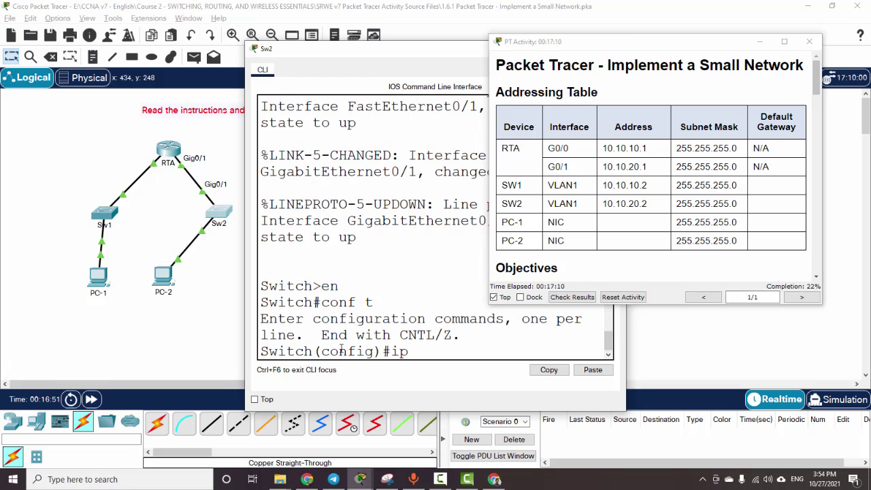
text( de)
key(Tab)
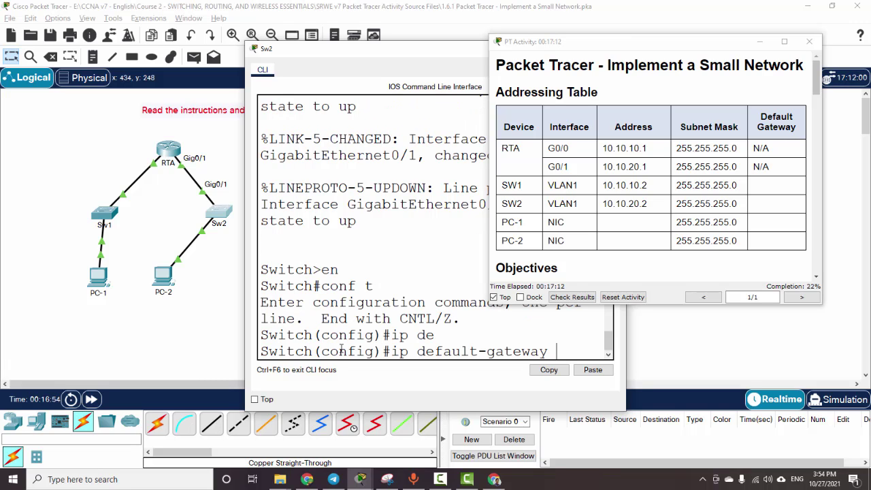
text(10.10.20.1)
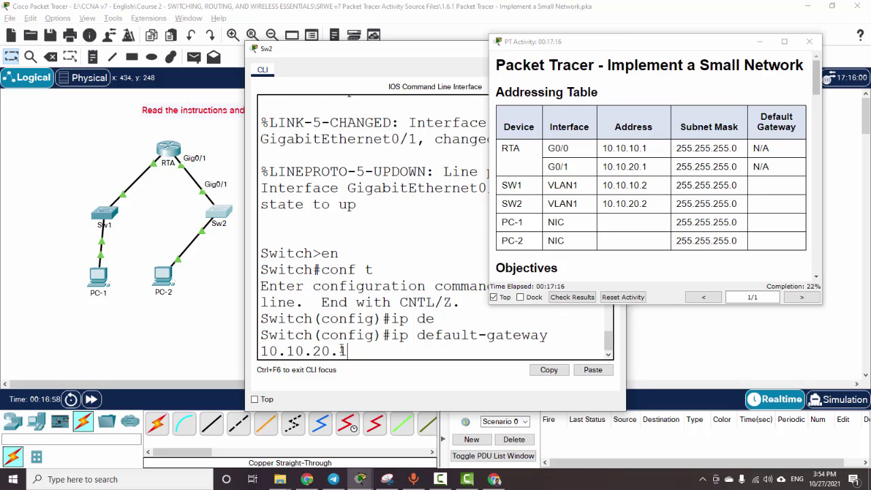
key(Return)
key(Return)
key(Return)
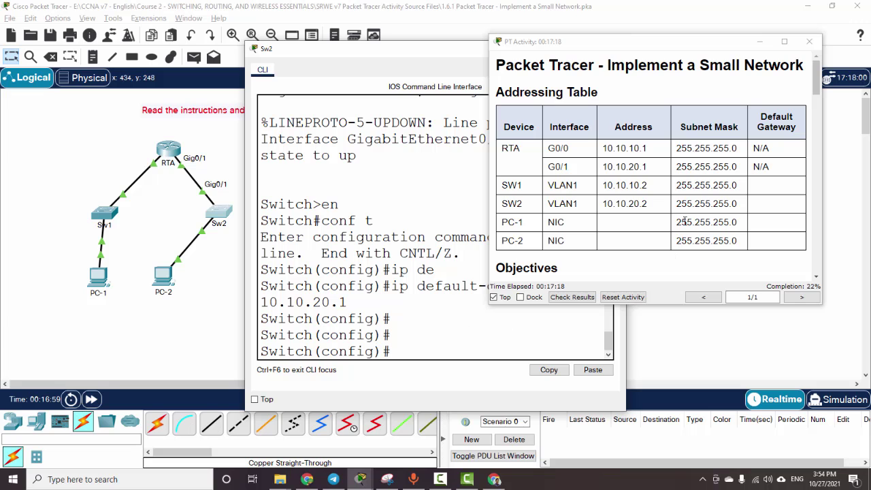
click(692, 226)
scroll(692, 225, down, 3)
scroll(692, 226, down, 15)
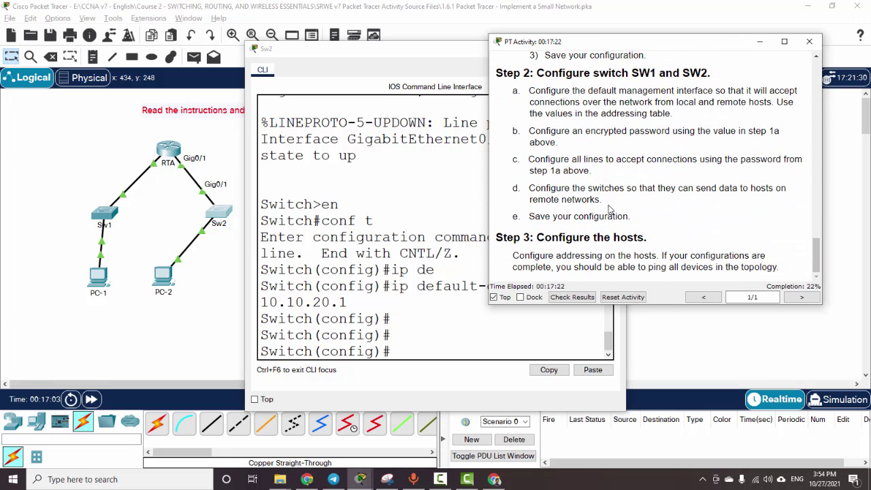
click(420, 353)
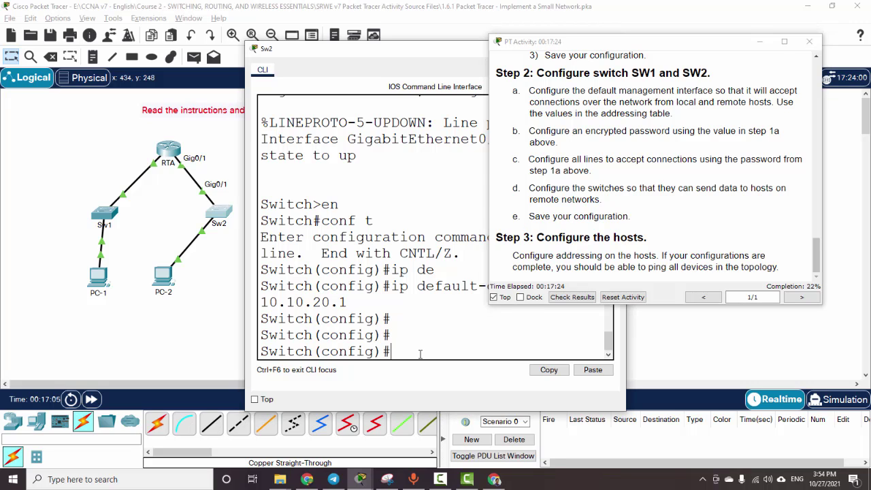
Step: Save Sw2's running configuration to startup with copy run start
key(ctrl+z)
key(Return)
key(Return)
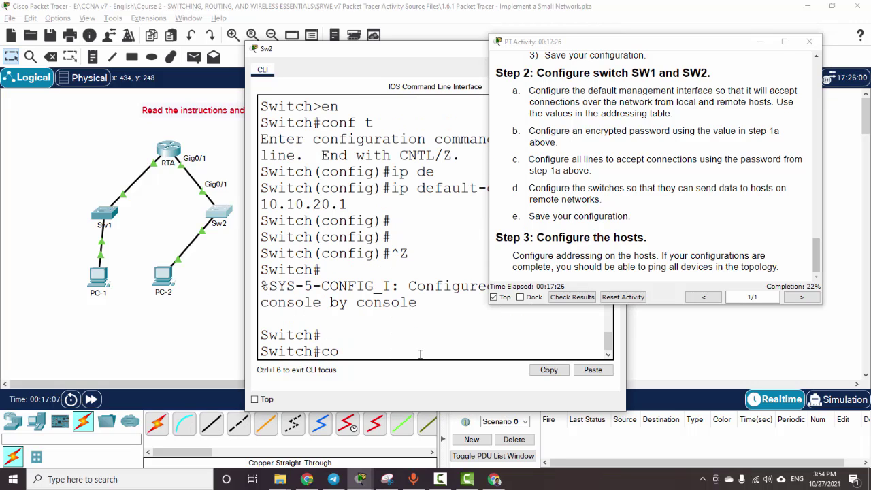
text(copy un start)
key(Return)
key(Return)
key(Return)
key(Up)
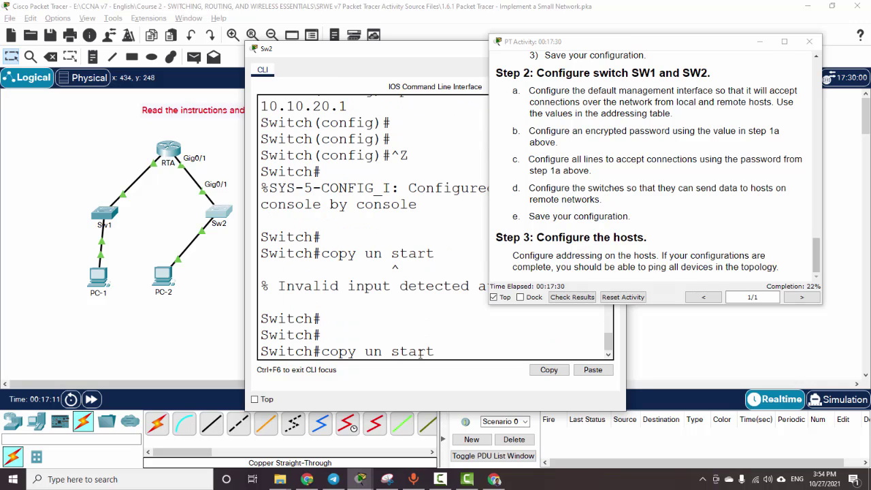
text(t)
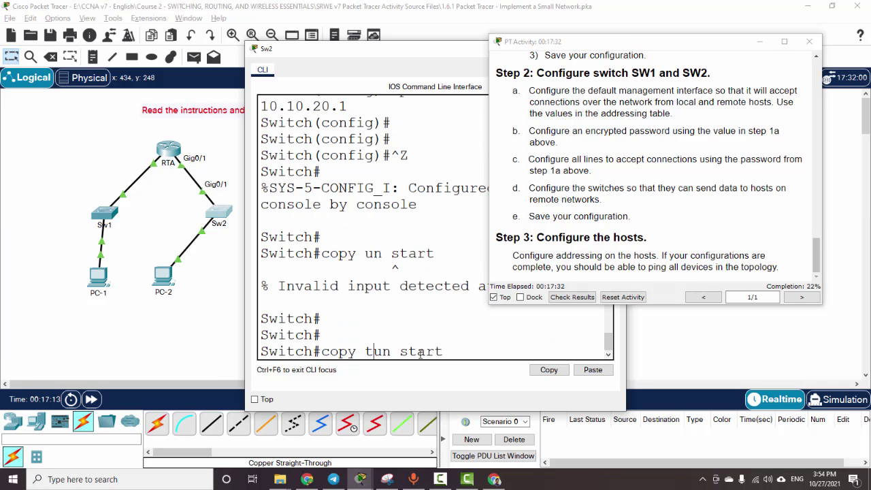
key(BackSpace)
text(r)
key(Return)
key(Return)
key(Return)
key(Return)
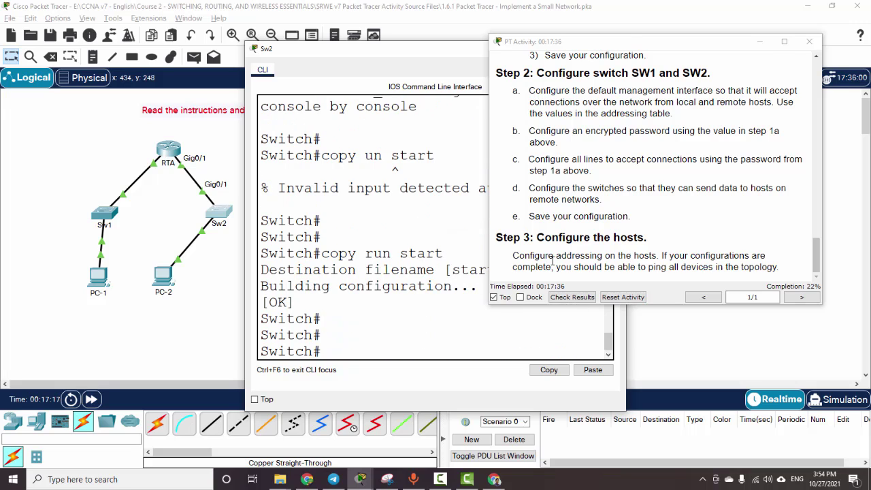
Step: Review RTA's G0/0 and G0/1 rows in the Addressing Table, then bring the topology canvas forward
scroll(742, 211, up, 10)
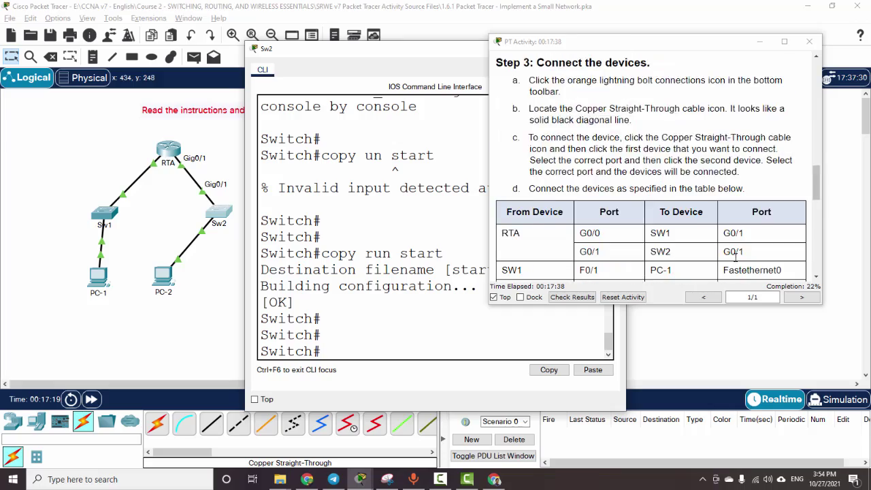
scroll(736, 257, up, 10)
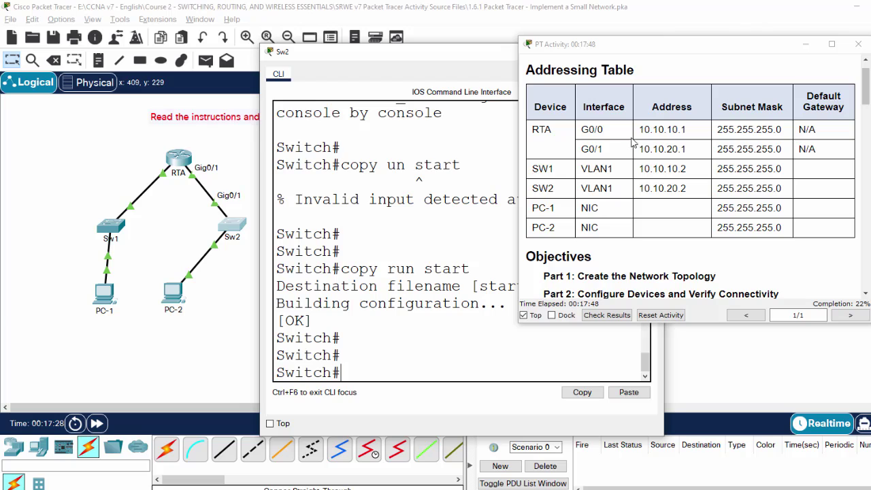
drag(641, 133, 785, 133)
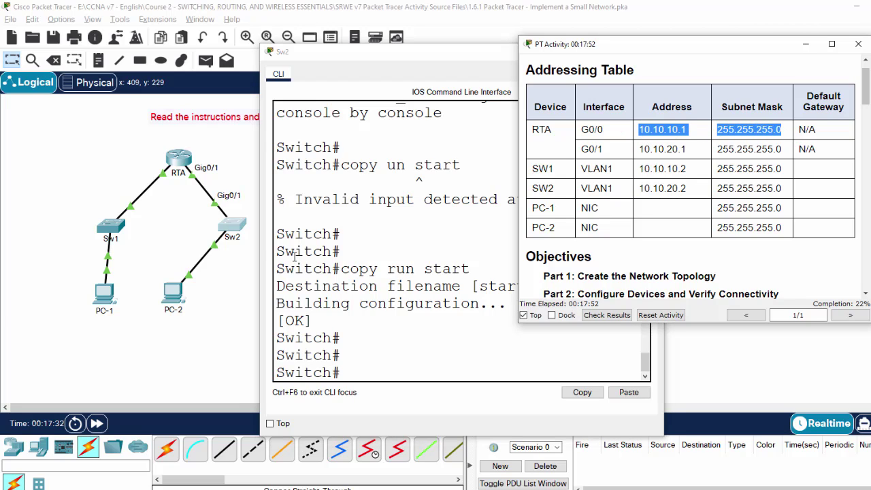
click(640, 150)
drag(640, 150, 799, 155)
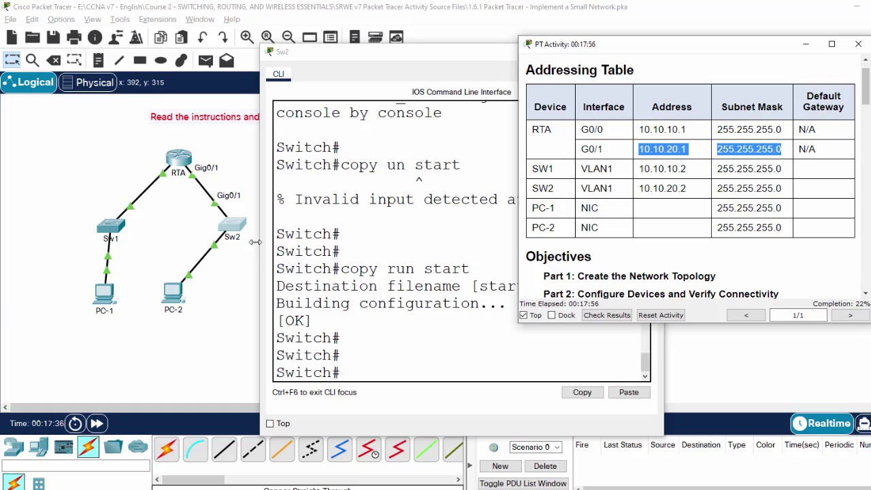
click(200, 315)
scroll(685, 272, down, 8)
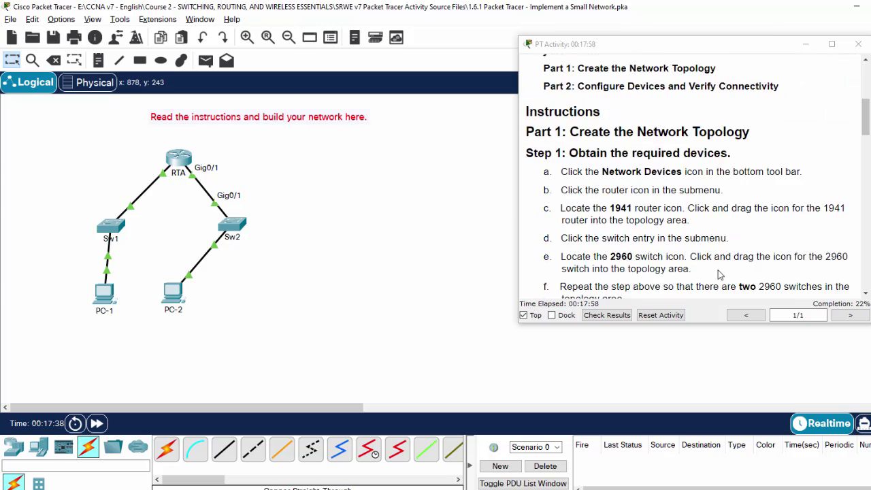